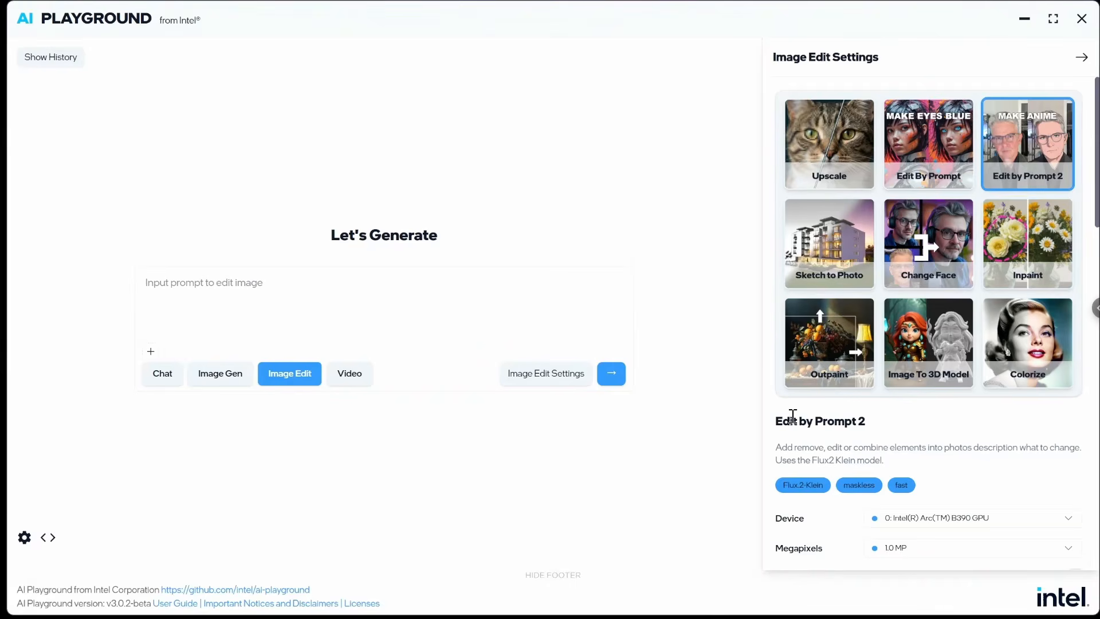
Bring the tabby cat picture into the Image Edit workspace and show the image edit settings
left_click(1081, 58)
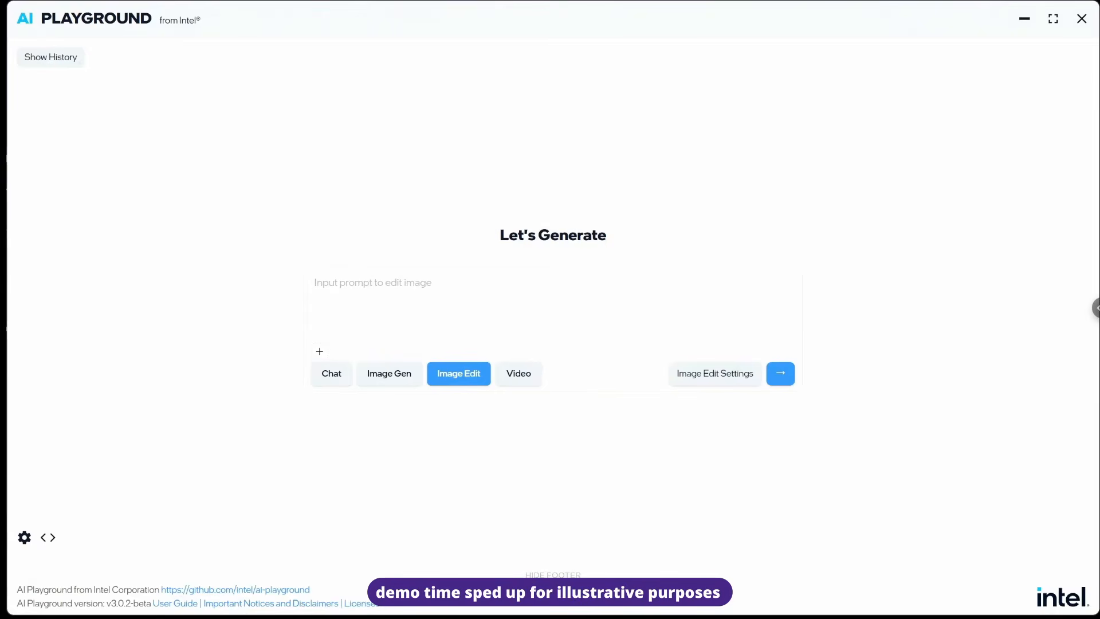
key("alt+Tab")
left_click_drag(295, 329, 668, 350)
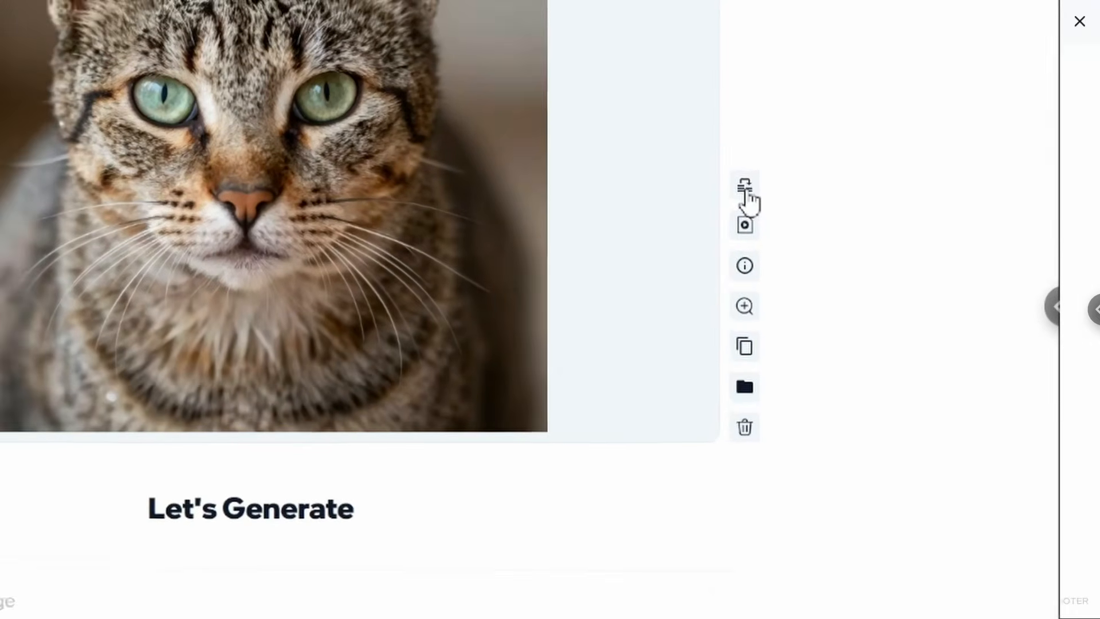
left_click(745, 188)
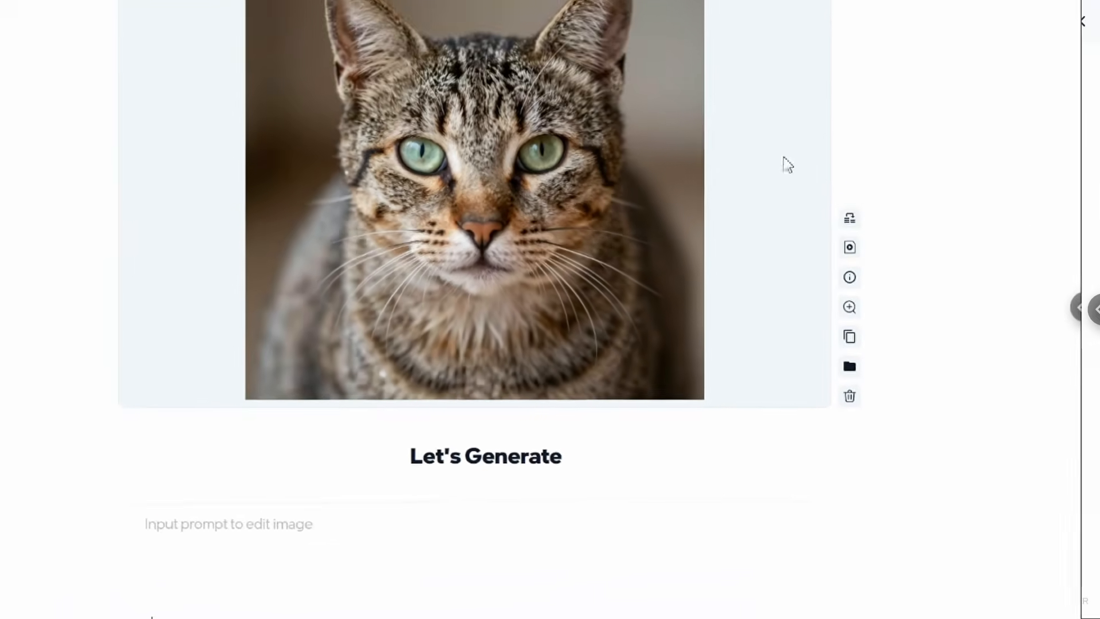
left_click(723, 552)
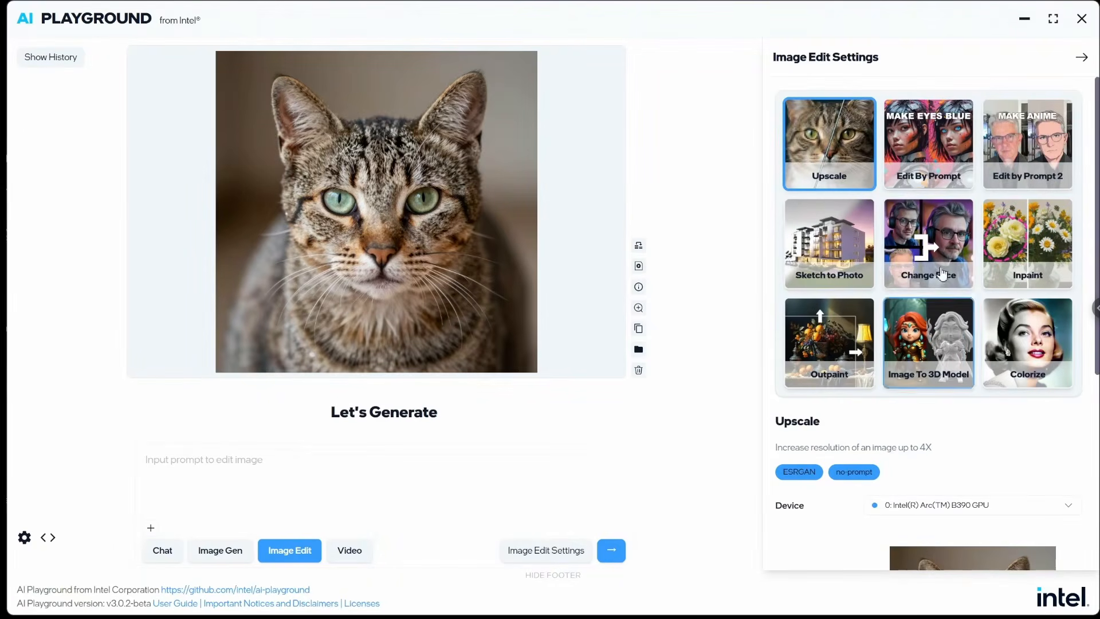
Select the Change Face preset and look over its original image and new face image inputs
left_click(923, 246)
scroll(935, 260, "down", 6)
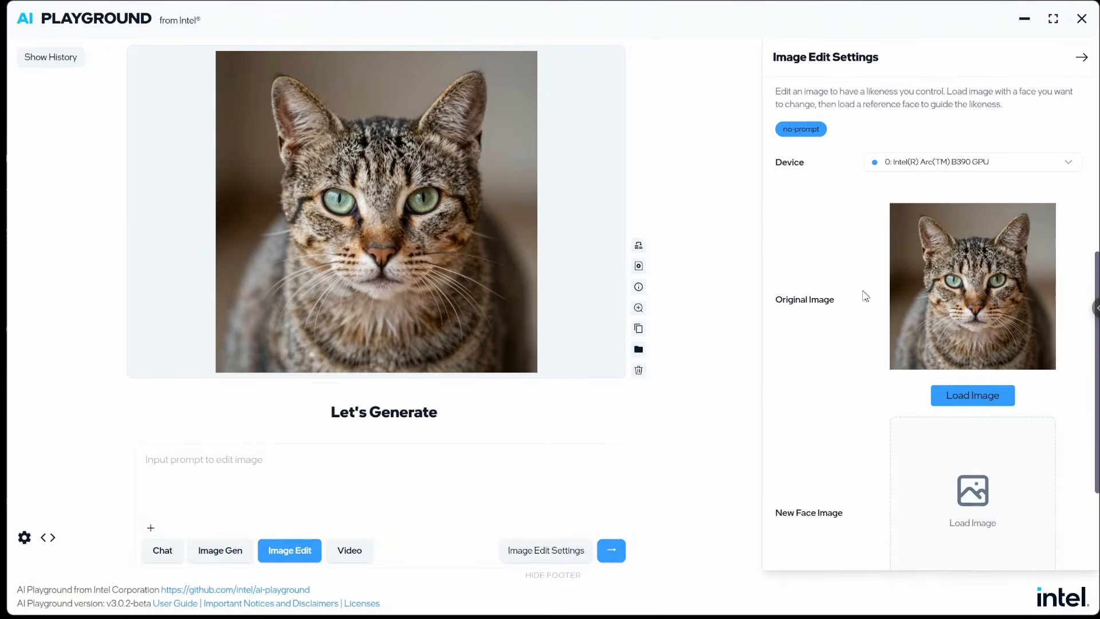
scroll(913, 335, "up", 6)
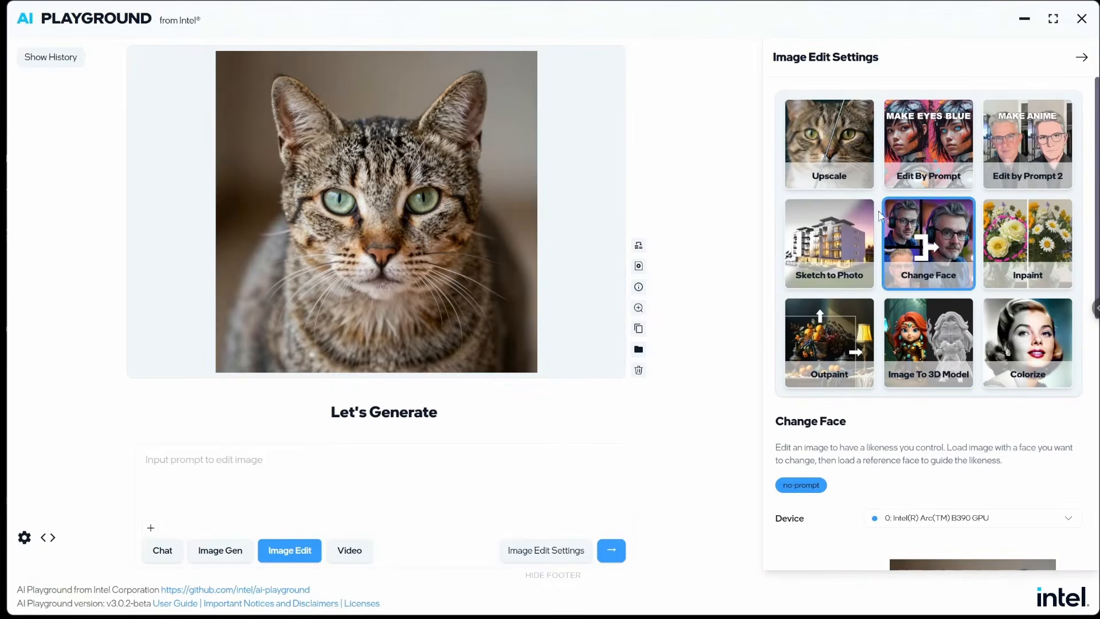
Upscale the cat picture with an upscale factor of 4 and inspect the enlarged result
left_click(850, 129)
scroll(897, 356, "down", 5)
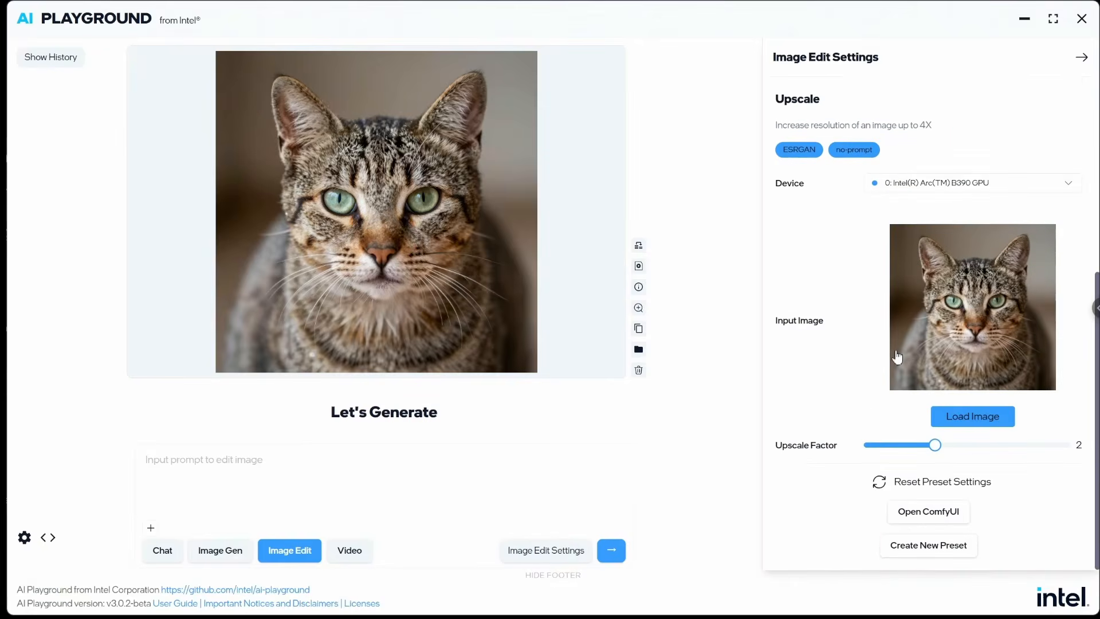
left_click_drag(935, 446, 1094, 453)
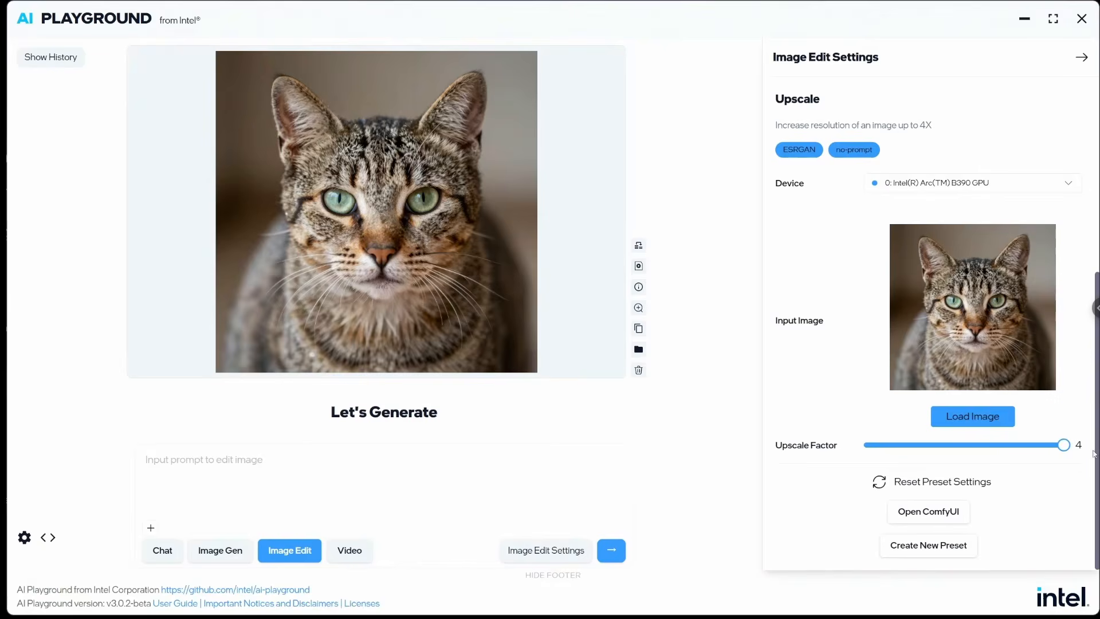
left_click(611, 551)
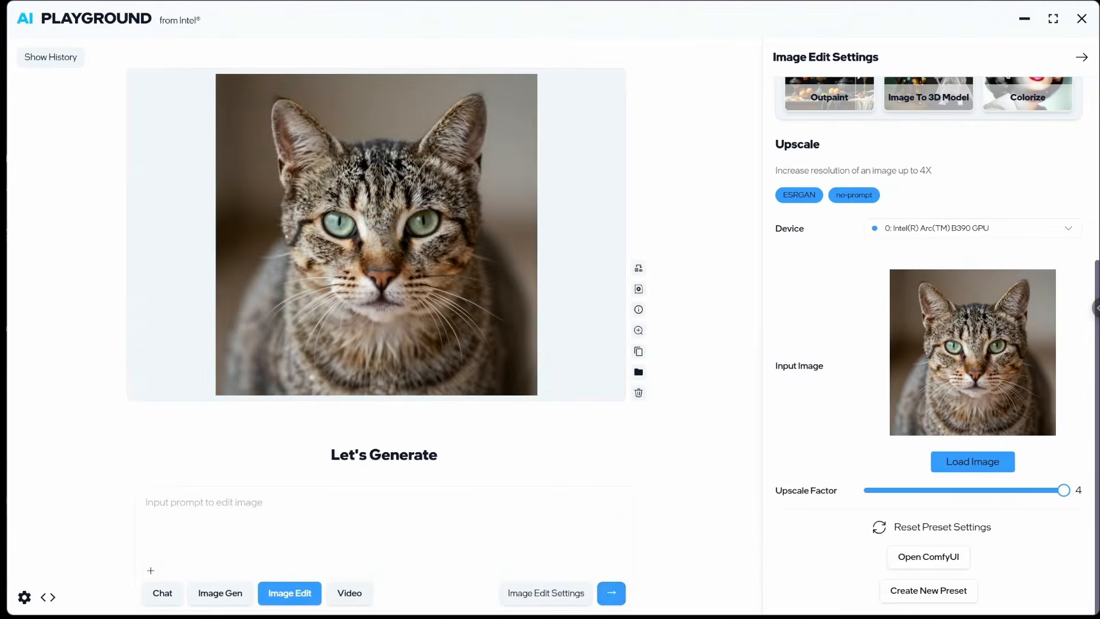
left_click(639, 332)
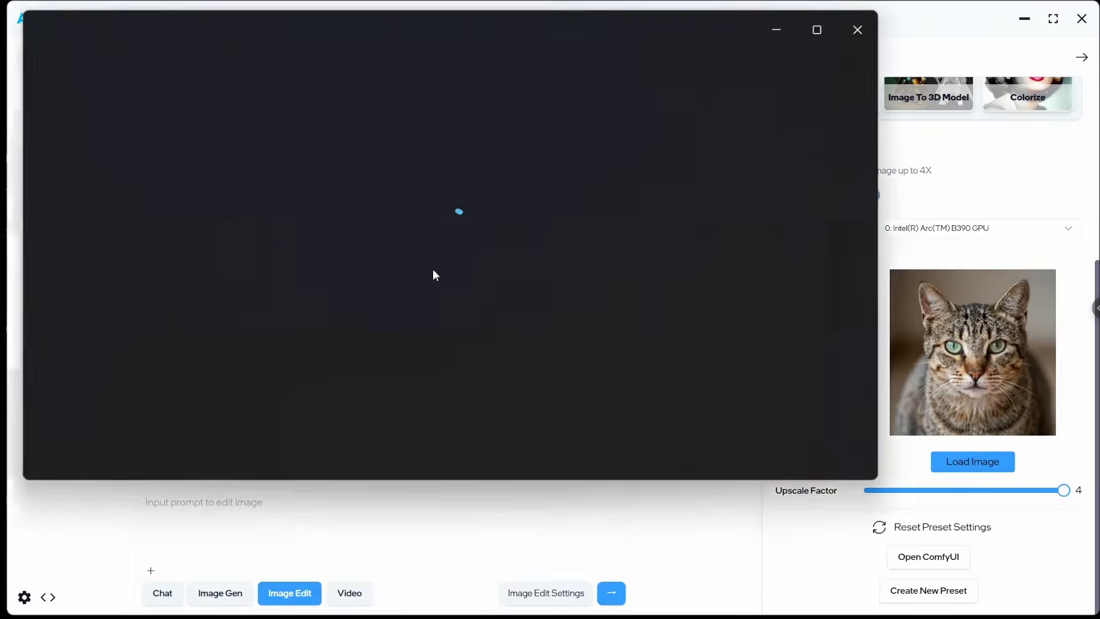
scroll(495, 285, "up", 5)
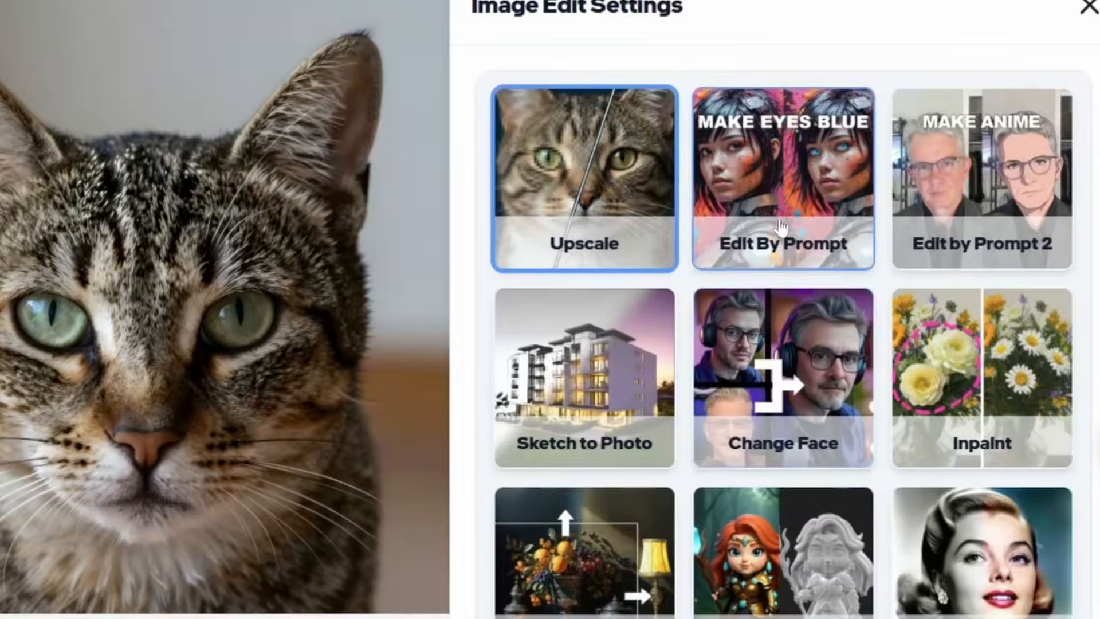
Choose the Edit By Prompt preset and load the beach dog photo from the 2.Image-Edit-Demo folder as the reference image
left_click(781, 222)
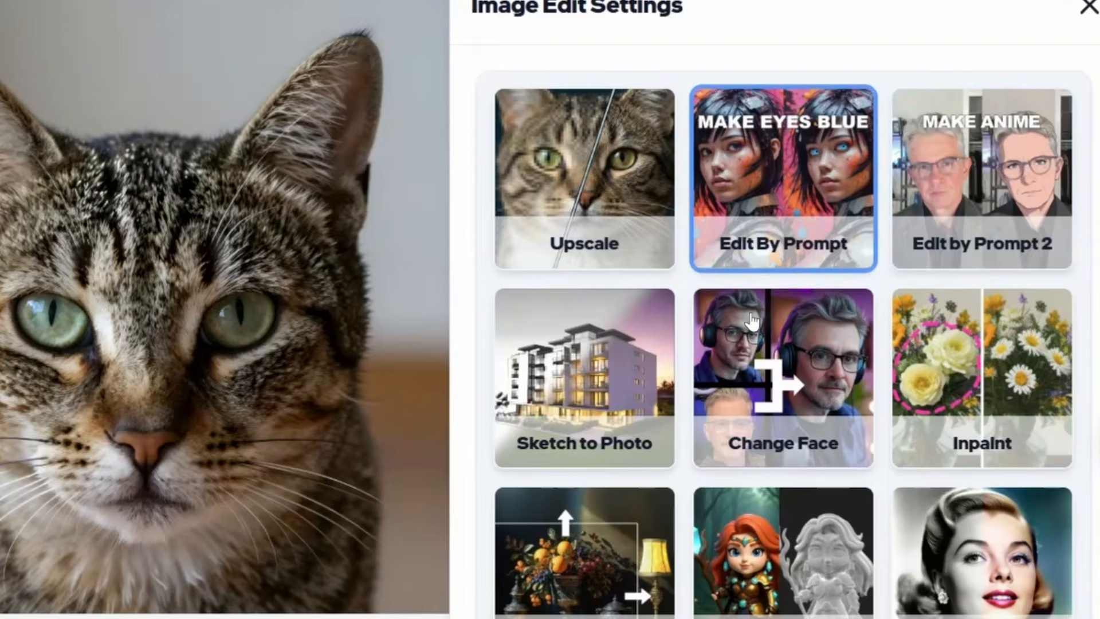
scroll(751, 321, "down", 6)
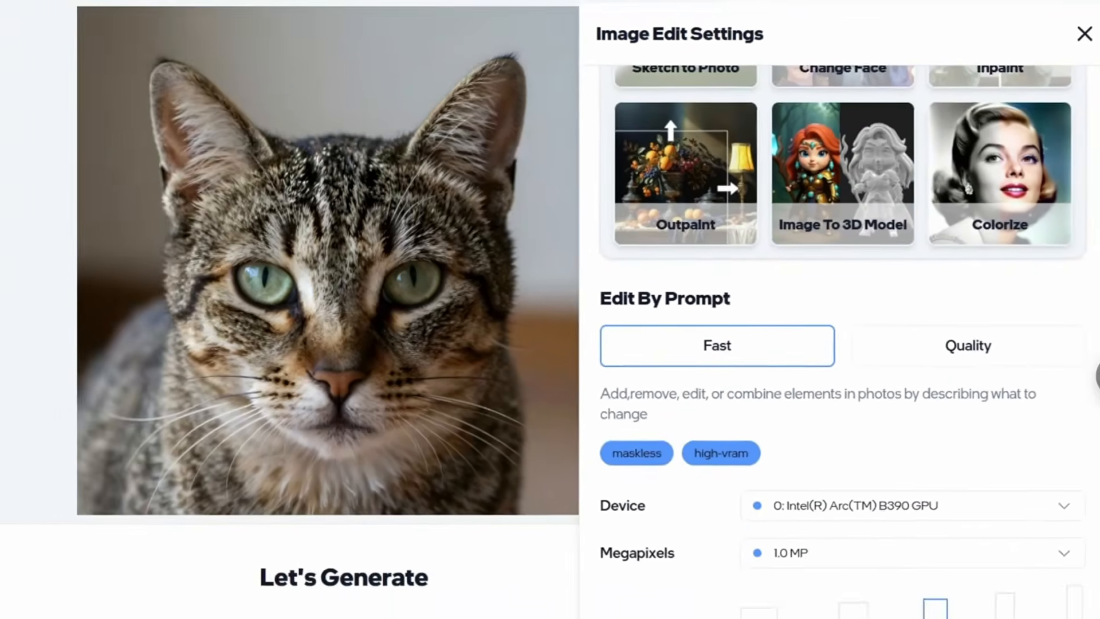
scroll(945, 580, "down", 5)
left_click(943, 616)
double_click(94, 150)
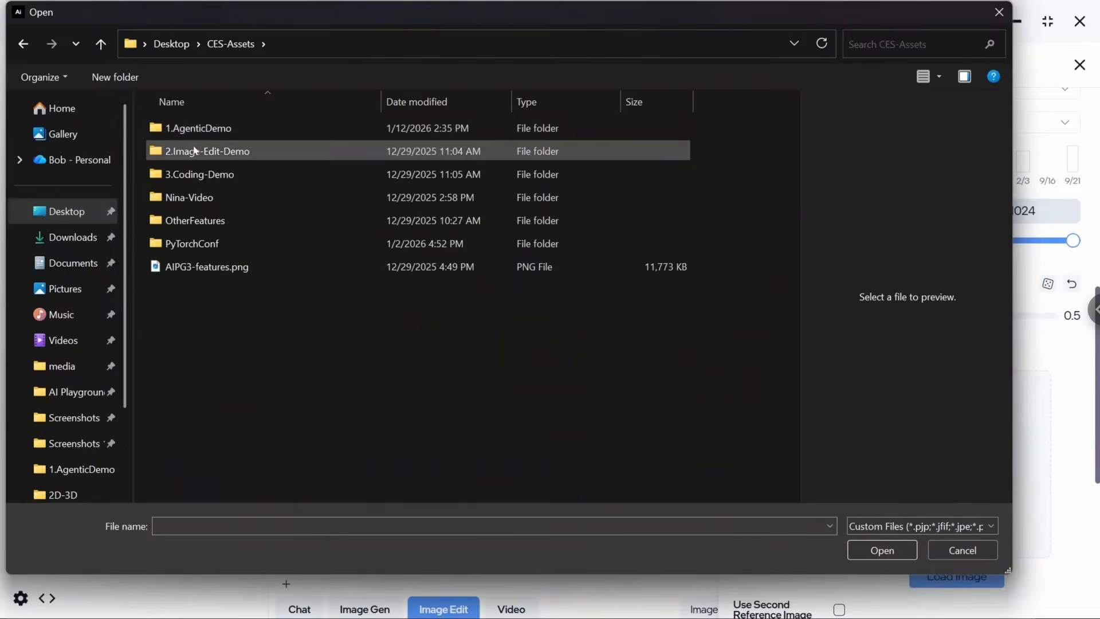
double_click(275, 158)
Generate an edit of the dog photo with the prompt "remove people"
left_click(516, 503)
type("remove people")
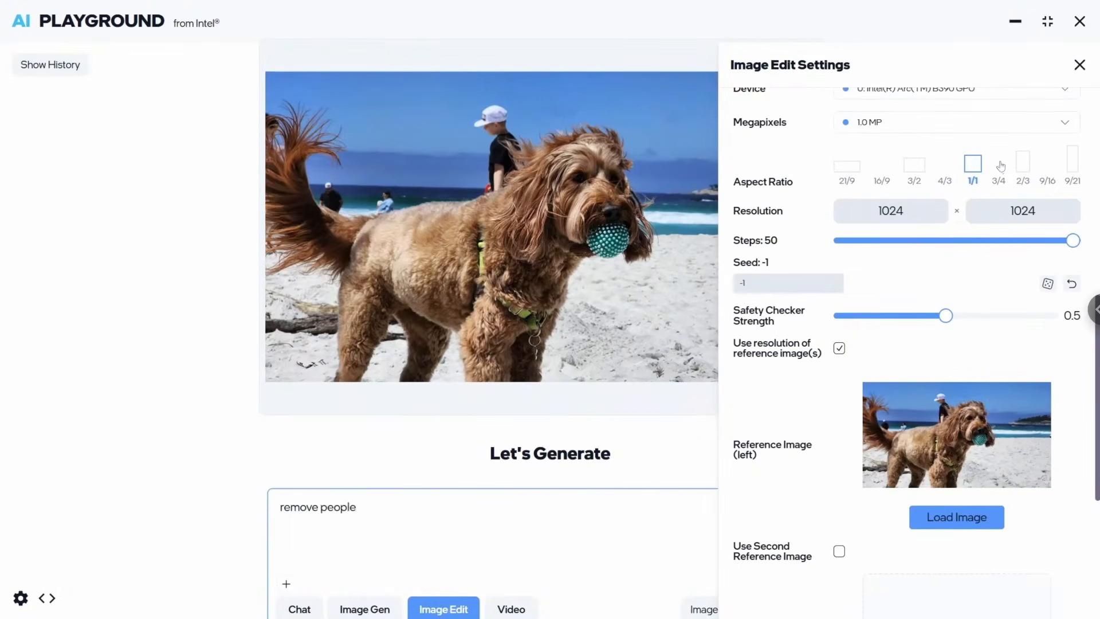
left_click(1081, 67)
left_click(809, 610)
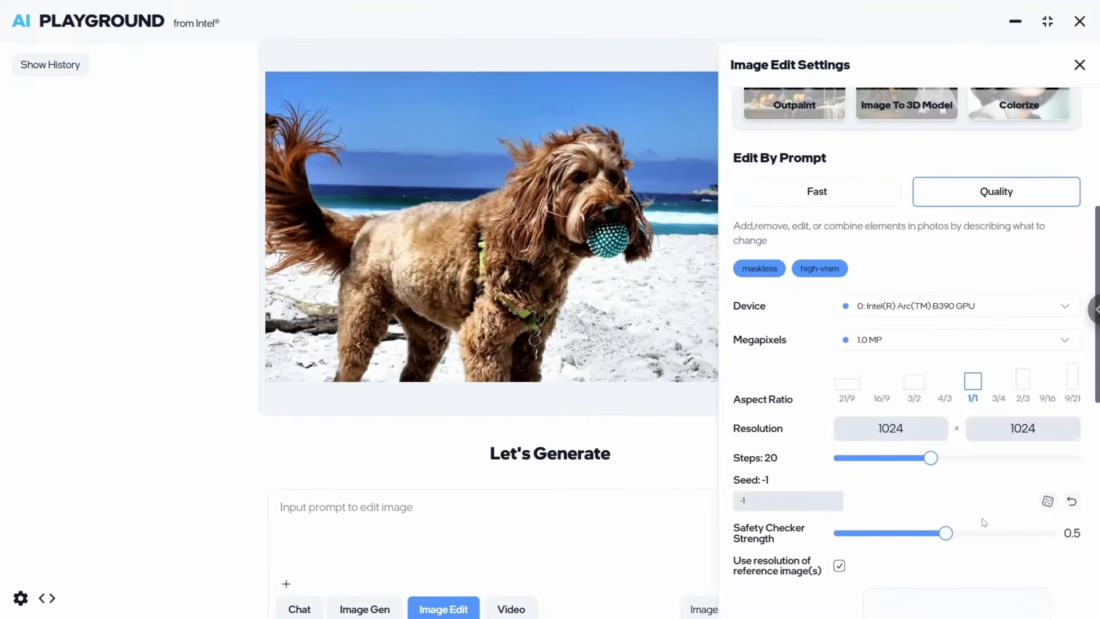
Load the blue leopard image with the "Cat" collar tag as the left reference image
scroll(984, 522, "down", 5)
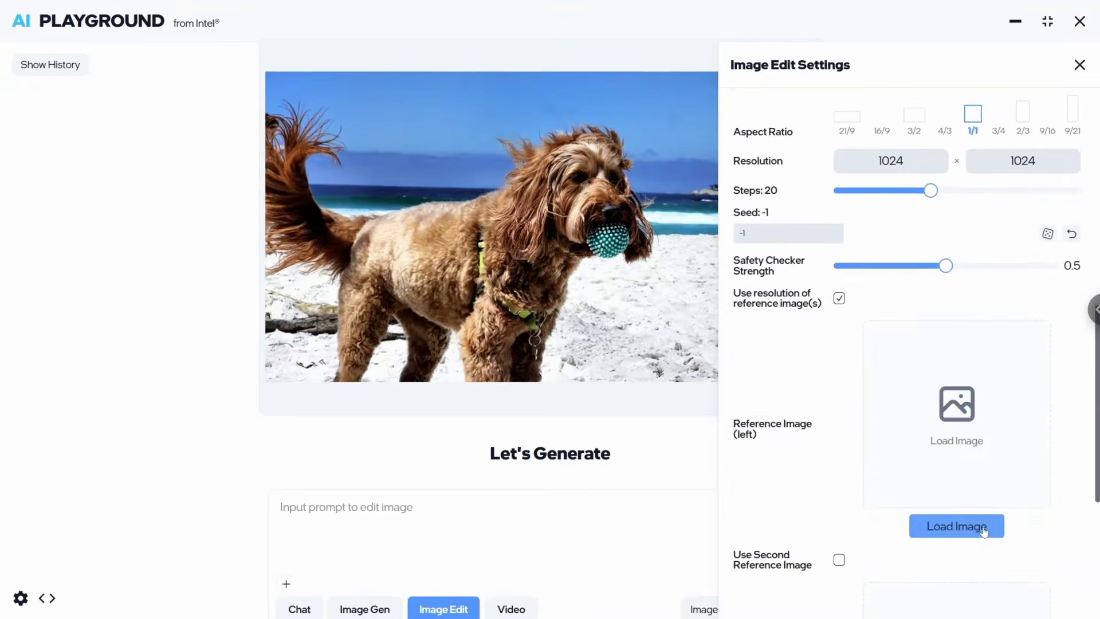
left_click(956, 523)
left_click(396, 167)
double_click(396, 167)
Generate an edit with the prompt "Change tag on collar to read "Kitty"" and inspect the enlarged result
left_click(416, 515)
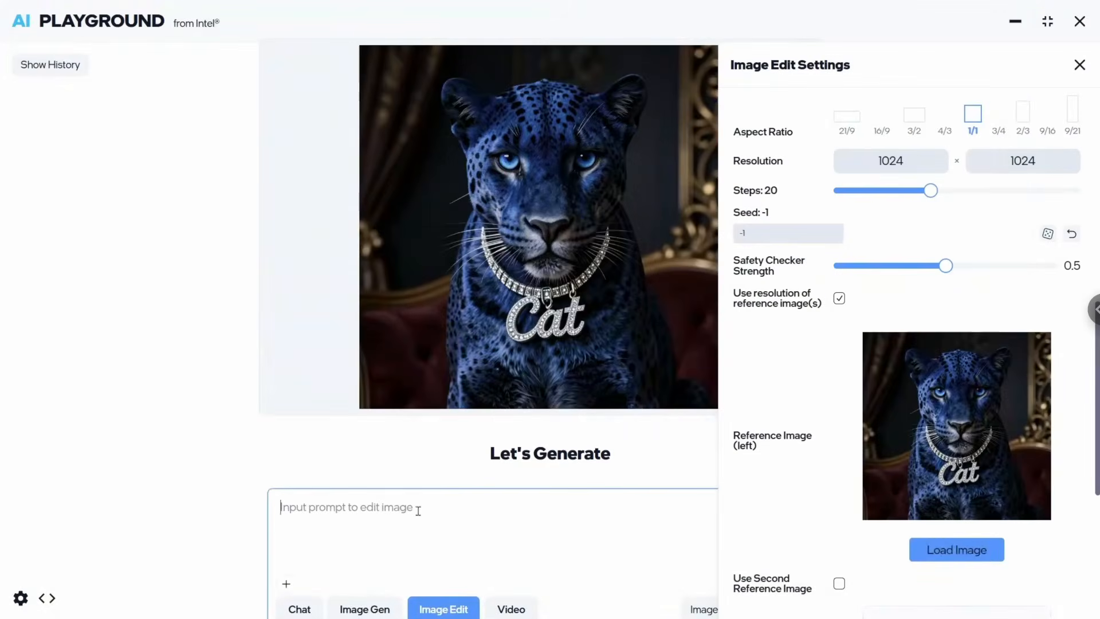
type("Change tag on collar to read \"Kitty")
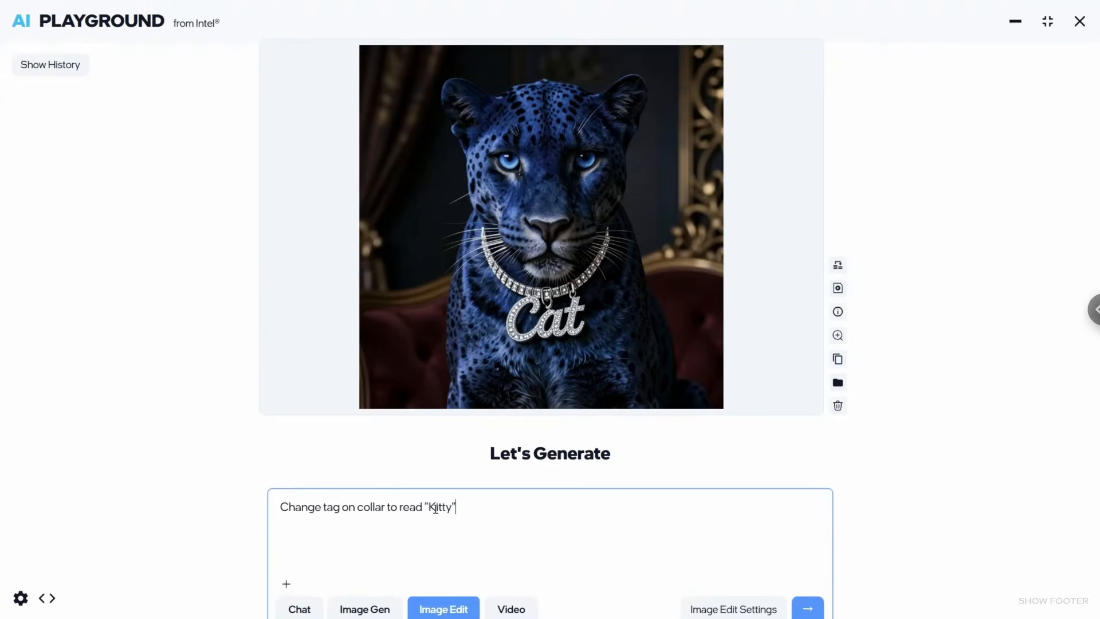
key("Return")
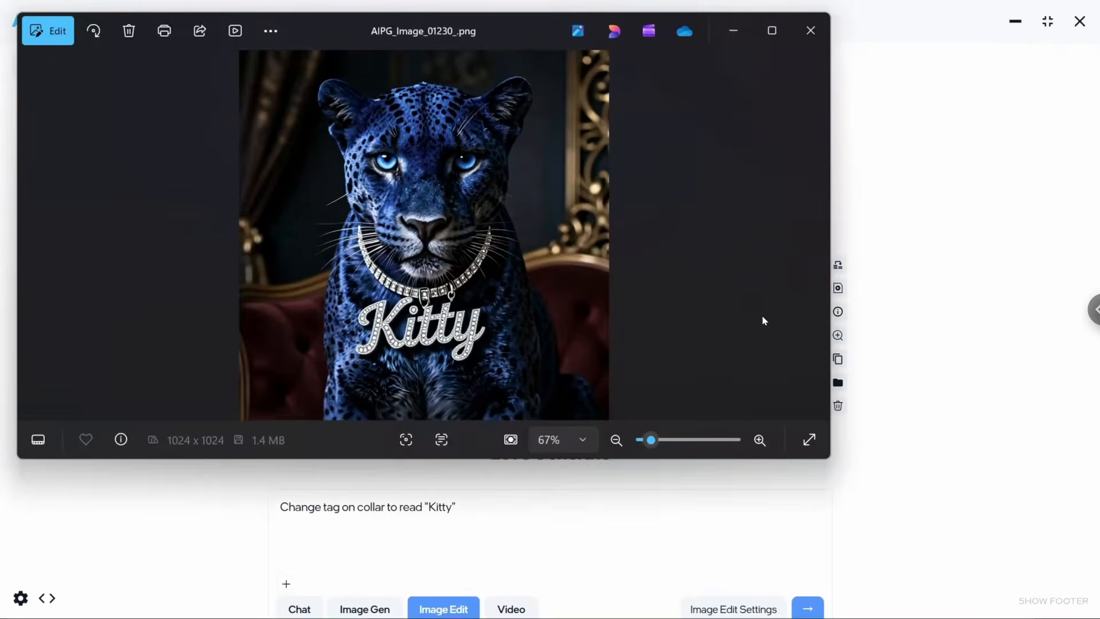
scroll(670, 257, "up", 5)
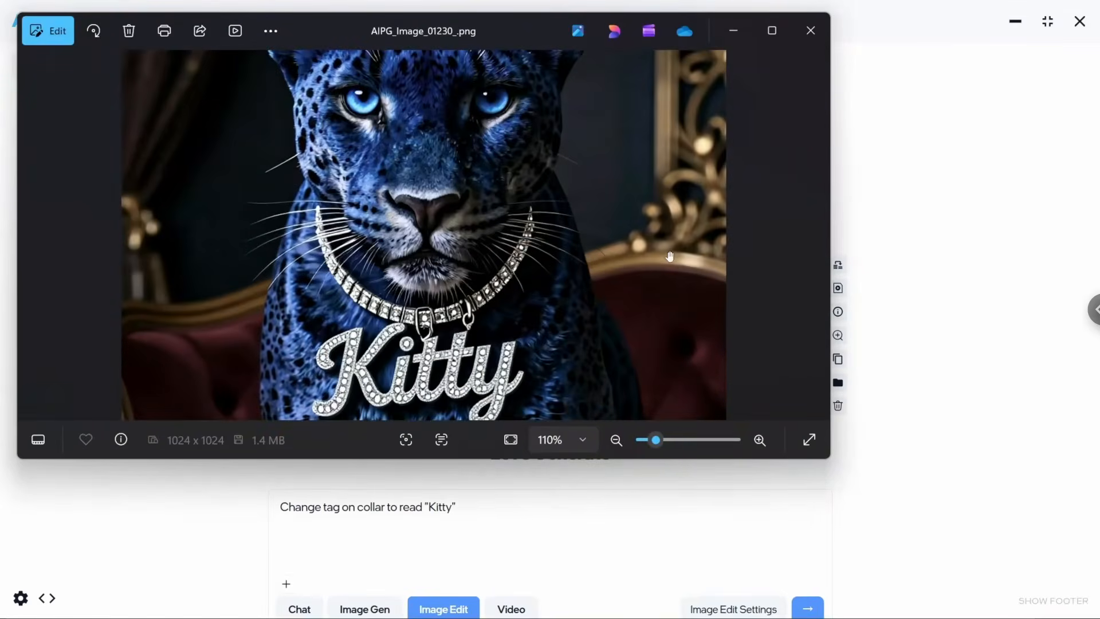
left_click(810, 31)
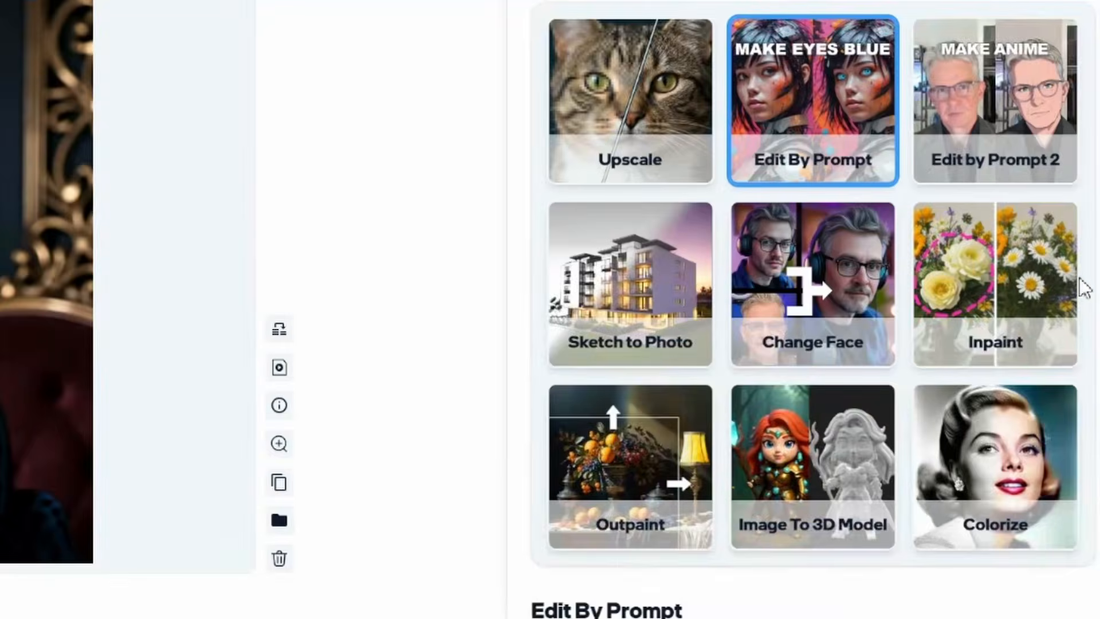
Switch to the Edit by Prompt 2 preset, generate with the prompt "change background to a jungle" and inspect the enlarged result
left_click(1019, 98)
left_click(1084, 36)
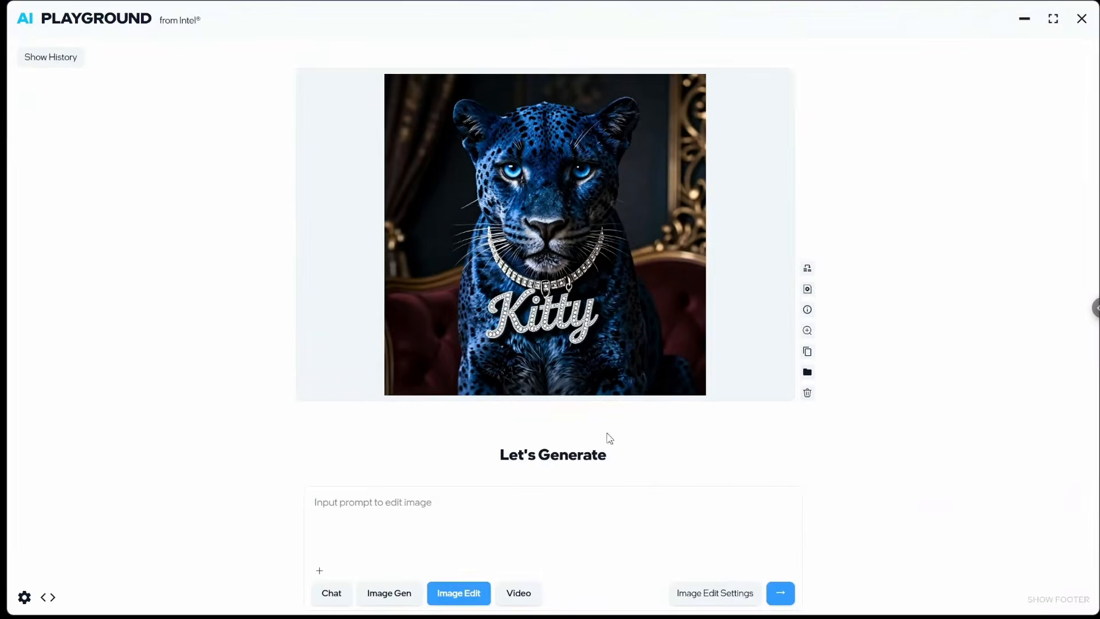
type("change background to a jungle")
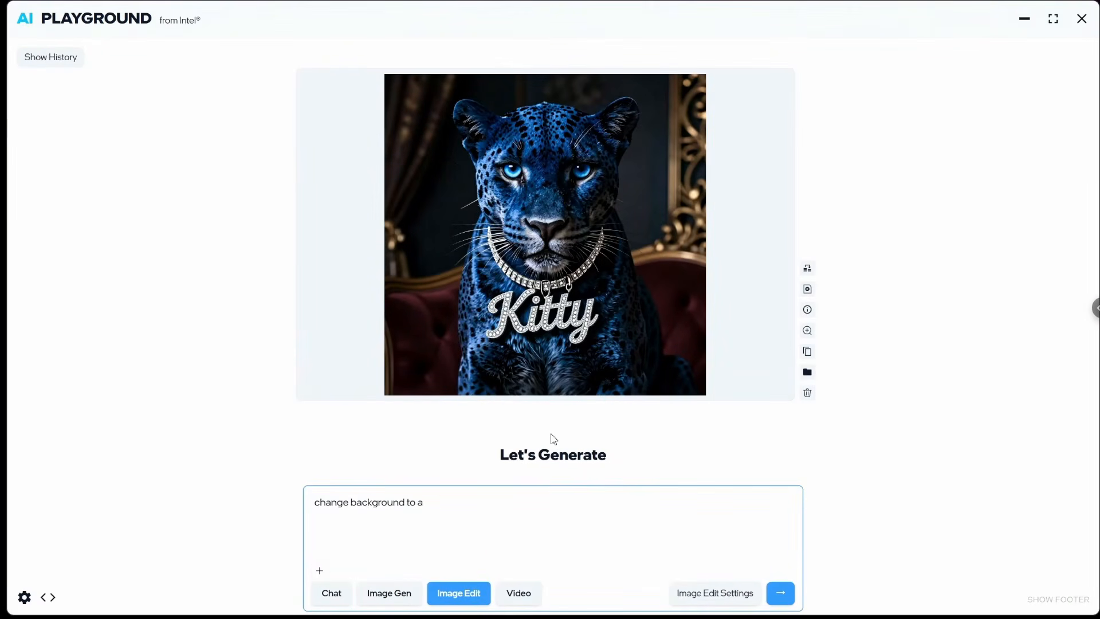
left_click(780, 593)
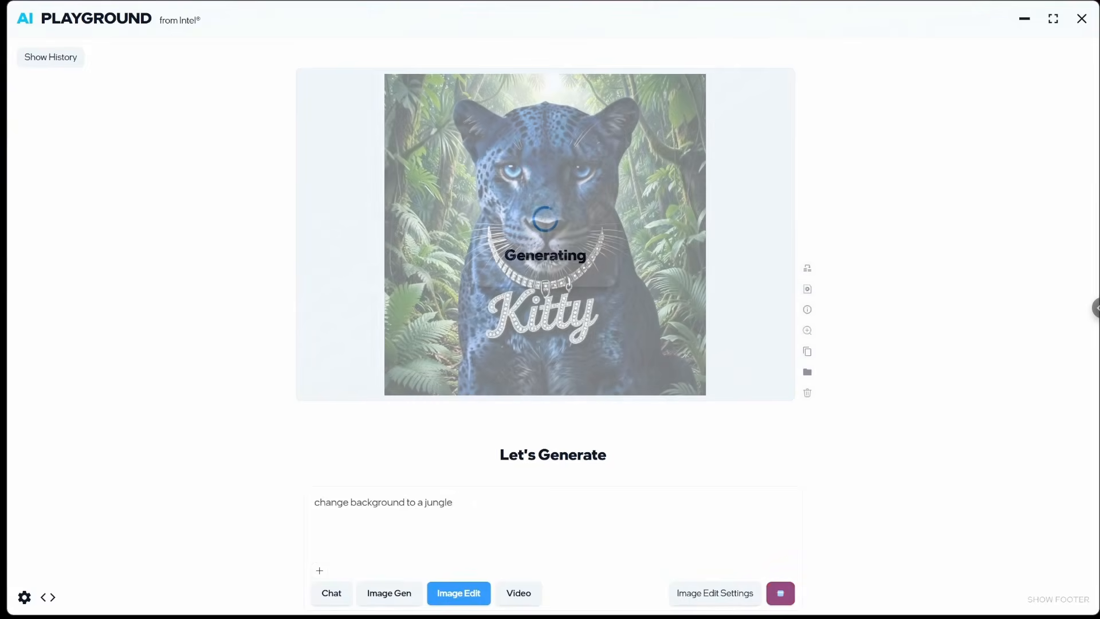
left_click(808, 330)
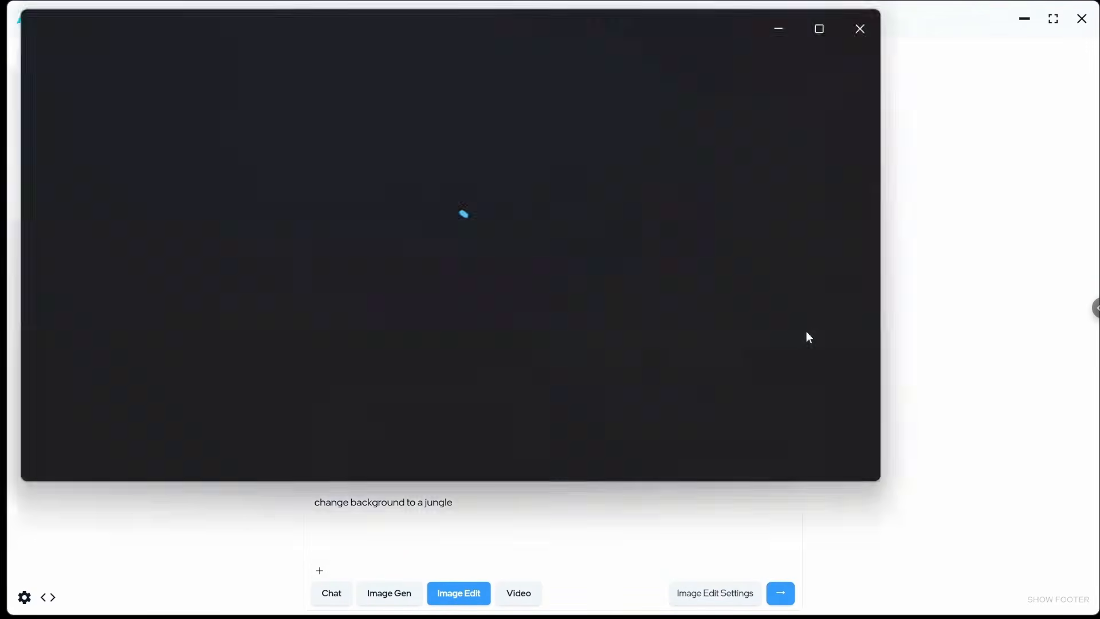
scroll(598, 284, "up", 3)
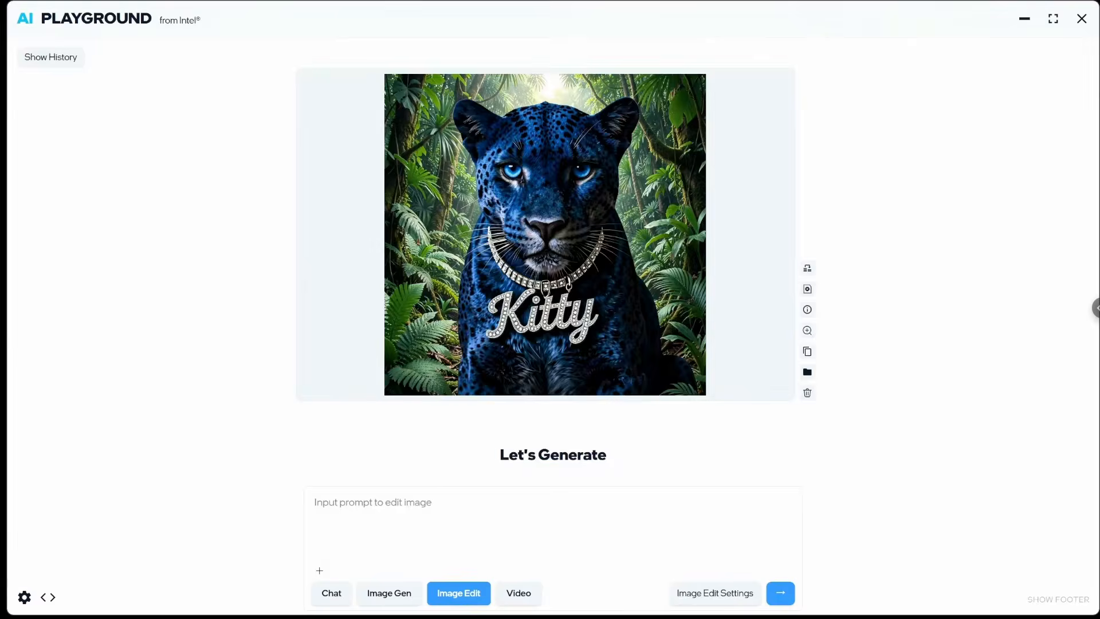
With Edit by Prompt 2, generate a combined picture of the reference characters using the prompt "Put these 3 together in a selfie"
left_click(715, 593)
left_click(1027, 147)
scroll(997, 479, "down", 5)
scroll(997, 479, "down", 5)
left_click(336, 539)
type("Put these 3 together in a selfie")
left_click(612, 593)
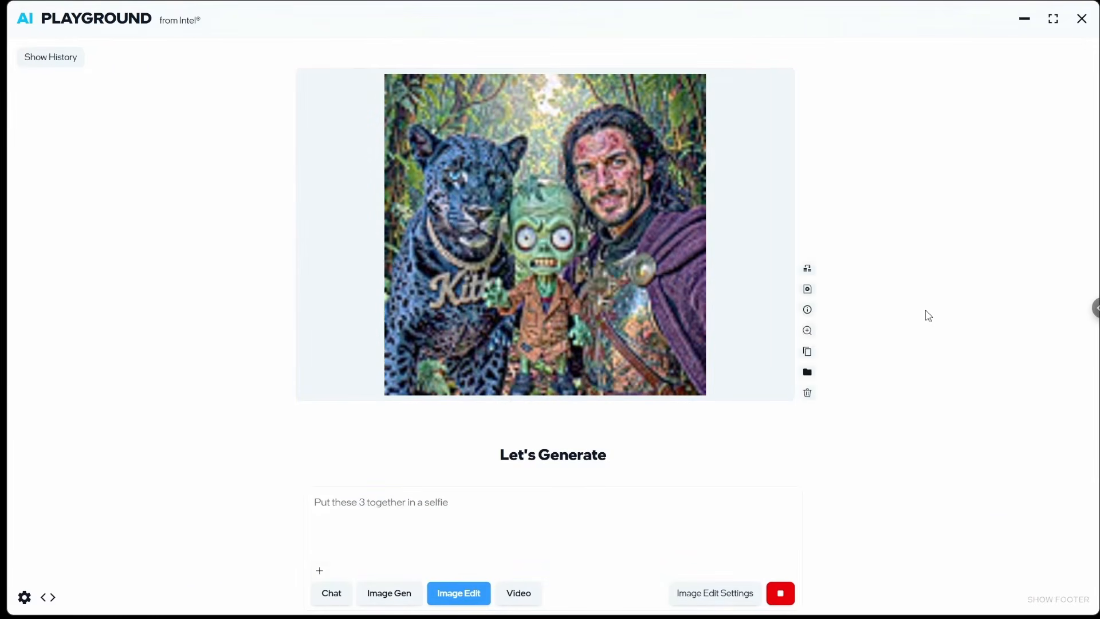
scroll(535, 250, "up", 1)
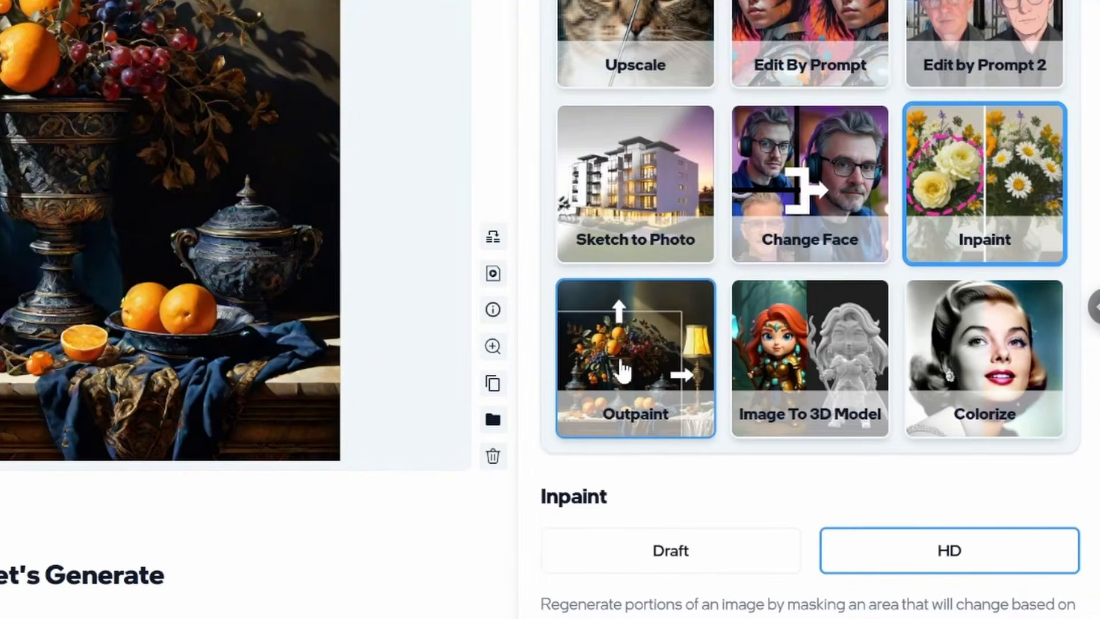
Check the Inpaint preset's Draft variant and its megapixel choices, and return to the HD variant
left_click(623, 371)
left_click(908, 245)
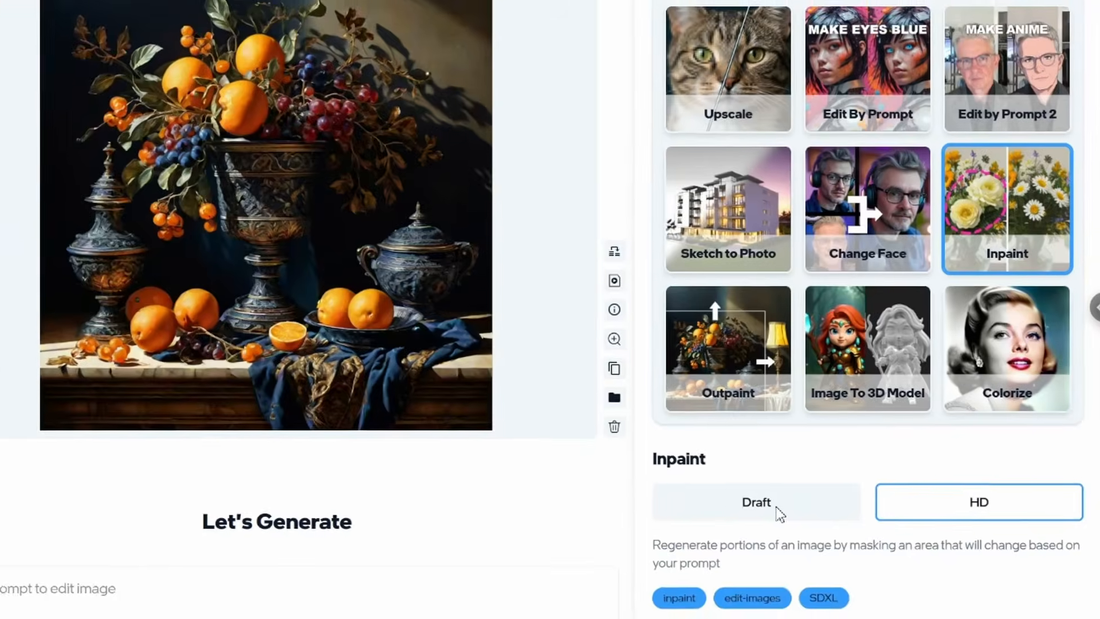
left_click(757, 558)
scroll(843, 486, "down", 3)
left_click(849, 473)
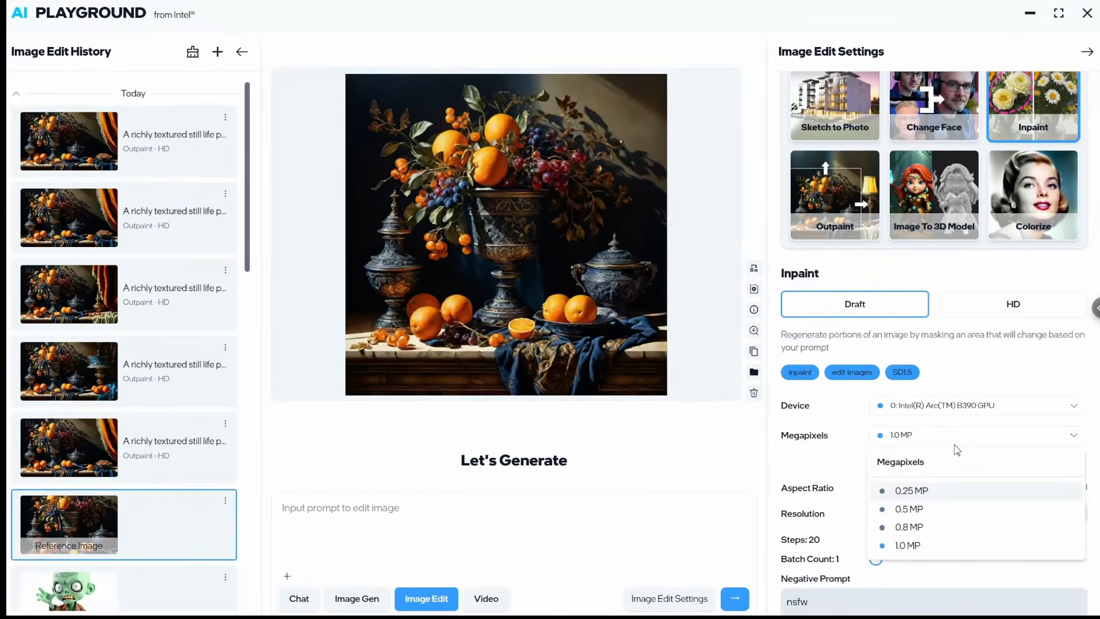
left_click(885, 539)
left_click(1011, 304)
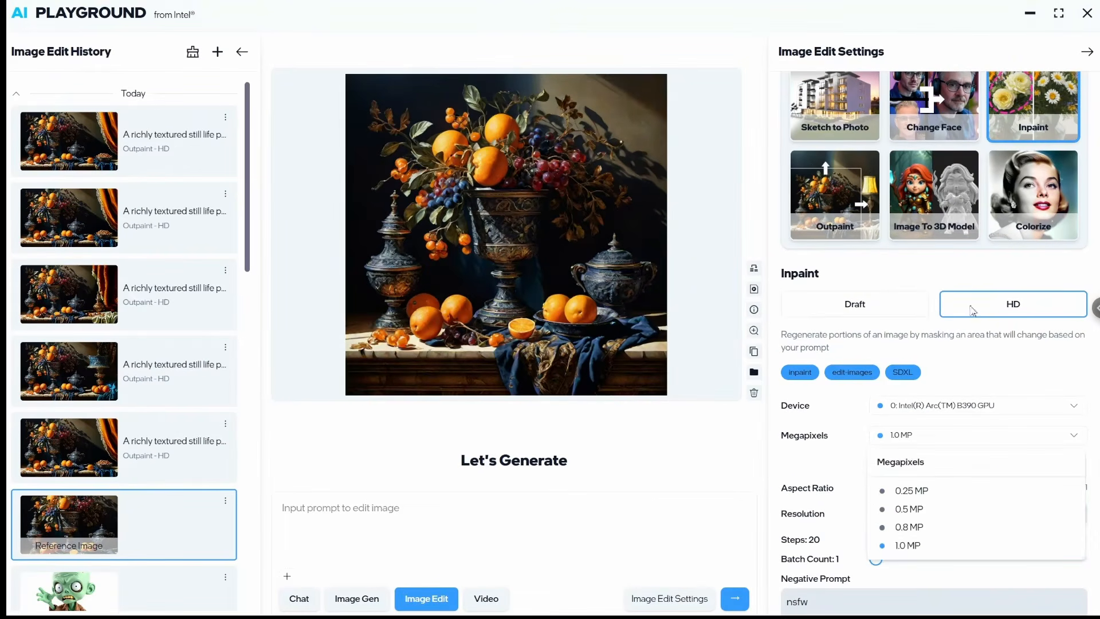
Create an Inpaint mask over the cluster of large oranges above the vase, using an 85px brush
scroll(961, 342, "up", 2)
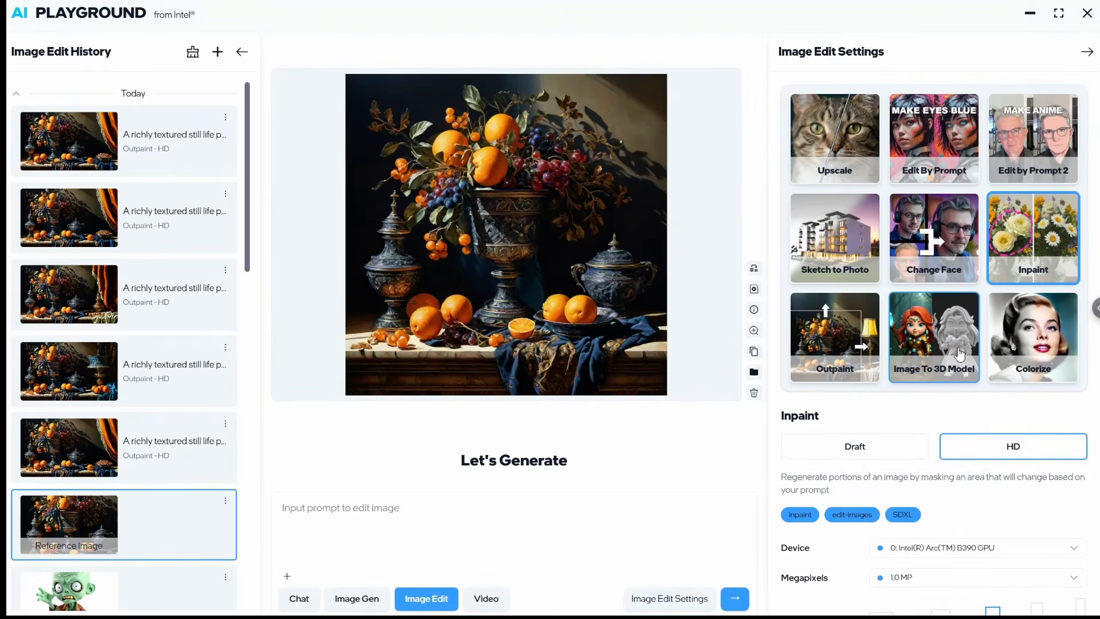
scroll(961, 354, "down", 1)
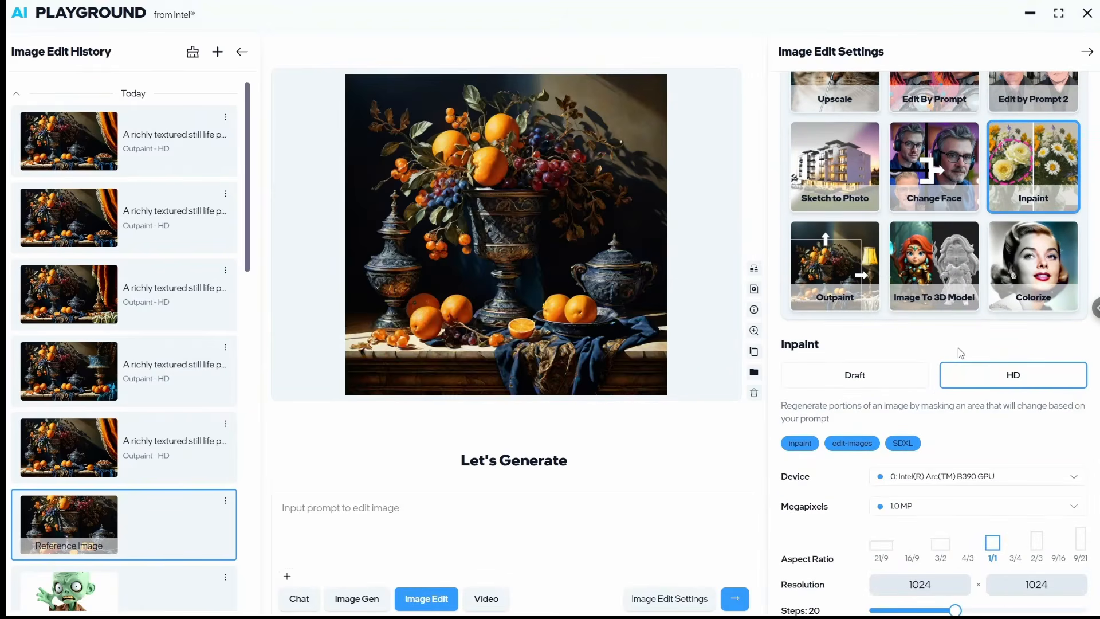
scroll(961, 354, "down", 8)
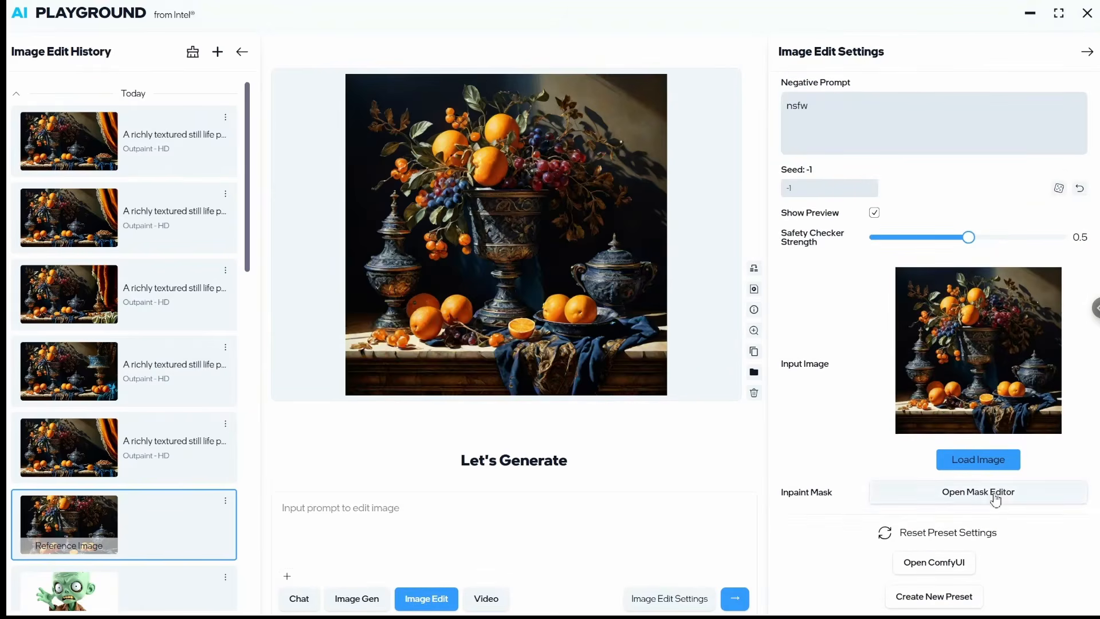
left_click(996, 499)
left_click_drag(402, 117, 419, 118)
mouse_move(465, 226)
left_mouse_down()
mouse_move(557, 211)
mouse_move(531, 272)
mouse_move(467, 246)
mouse_move(501, 256)
left_mouse_up()
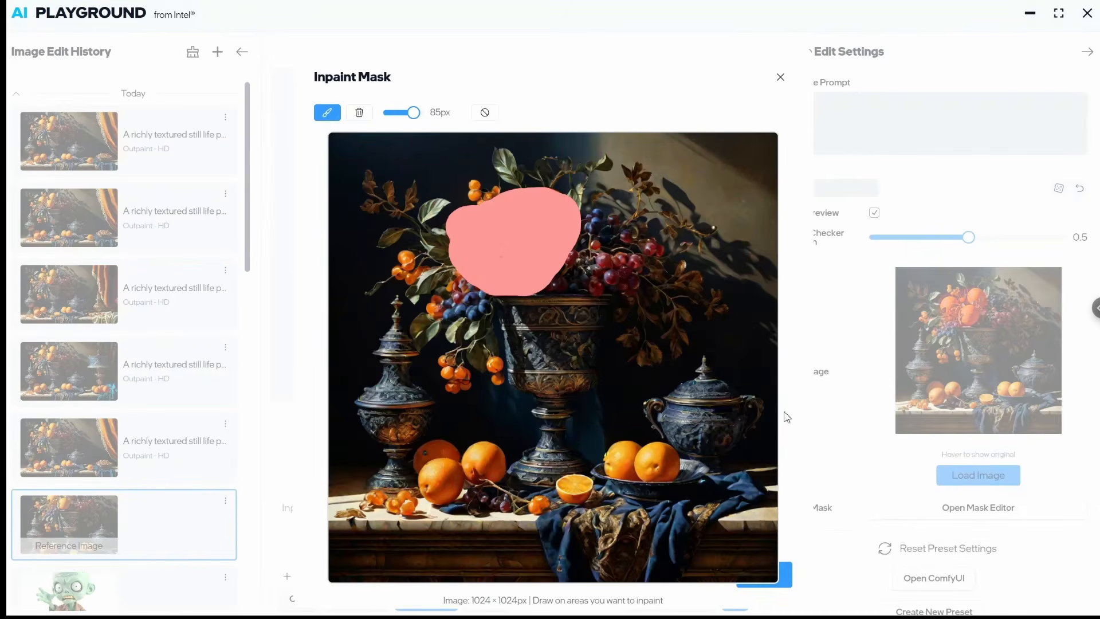
left_click(781, 578)
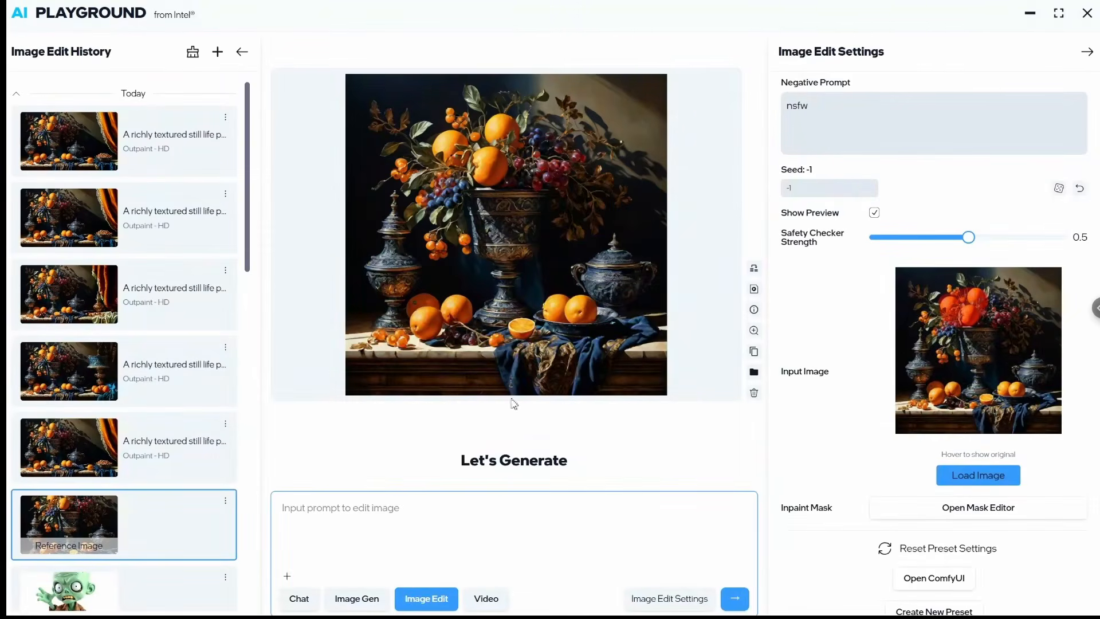
Generate the inpainted image with the prompt "red apples" and inspect the enlarged result
type("red apples")
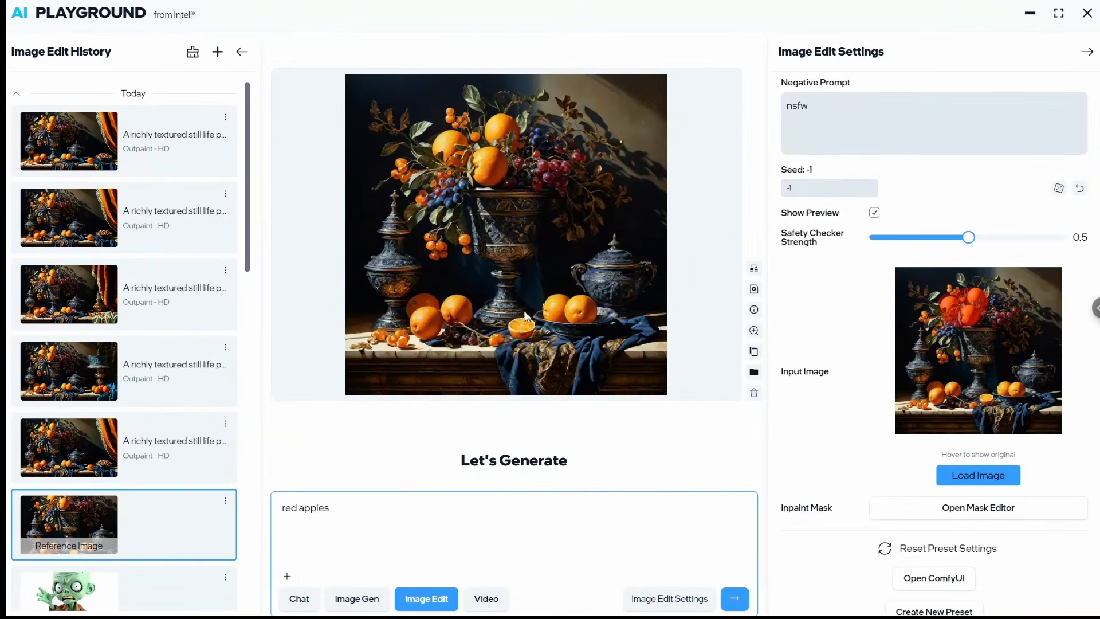
left_click(737, 599)
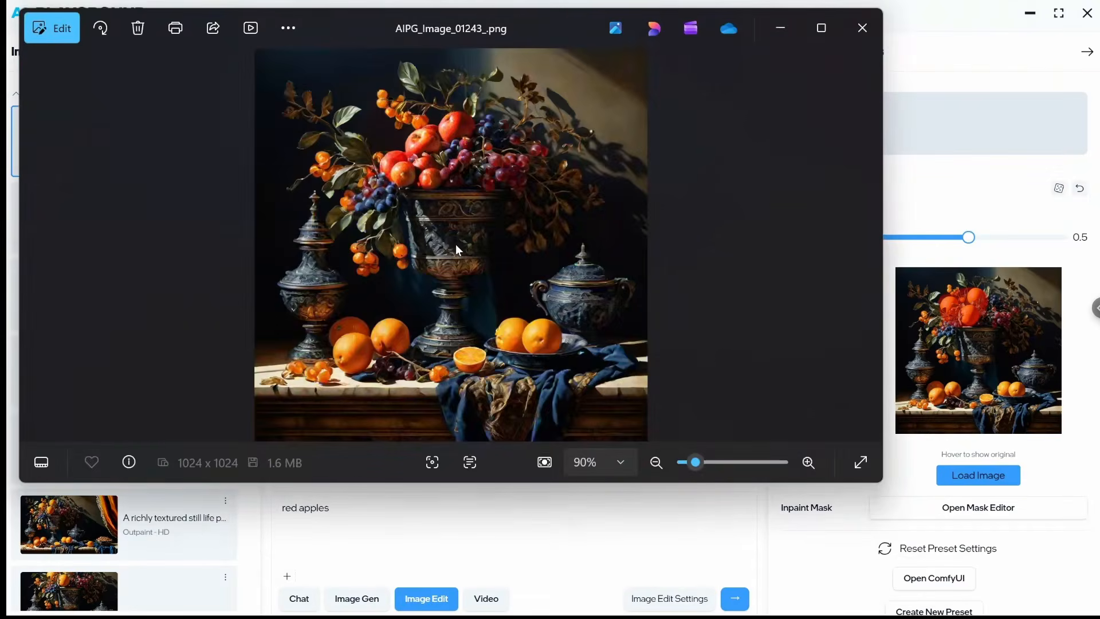
scroll(460, 244, "up", 4)
left_click_drag(479, 218, 489, 250)
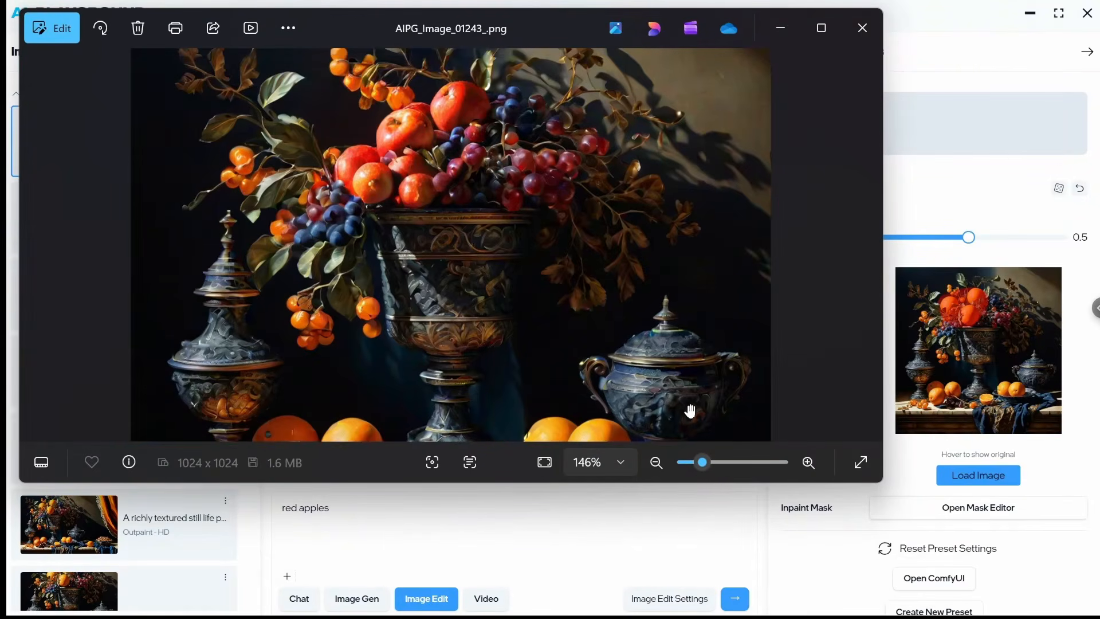
left_click(862, 28)
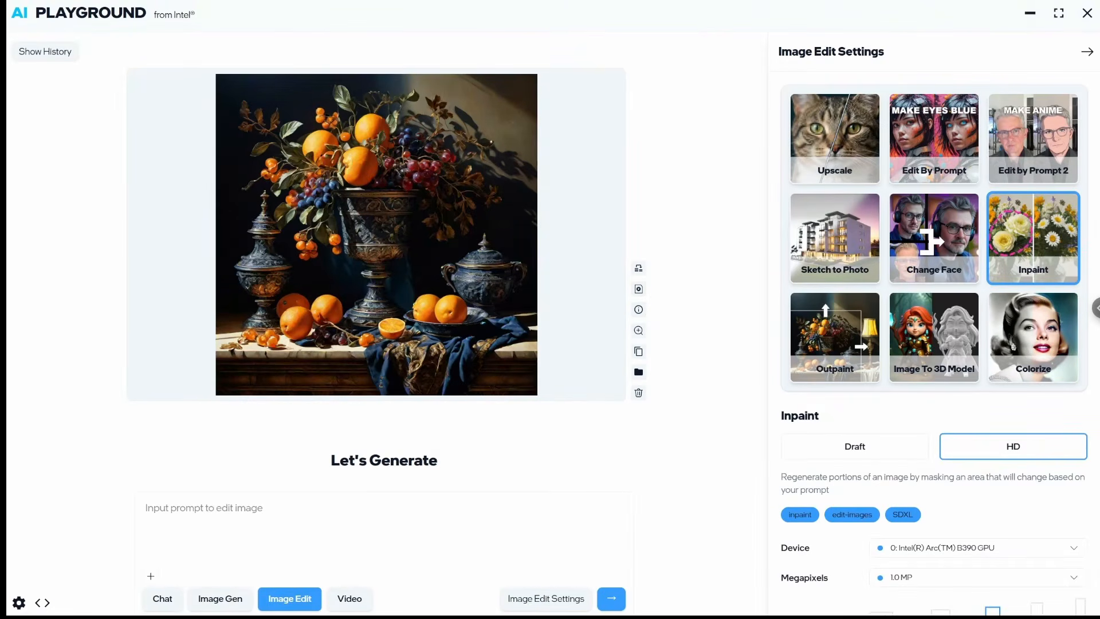
Switch to the Outpaint preset with a 3/2 aspect ratio and enter the still life painting prompt ending in "bowl of nuts, drapes, sconce"
left_click(844, 350)
scroll(844, 350, "down", 4)
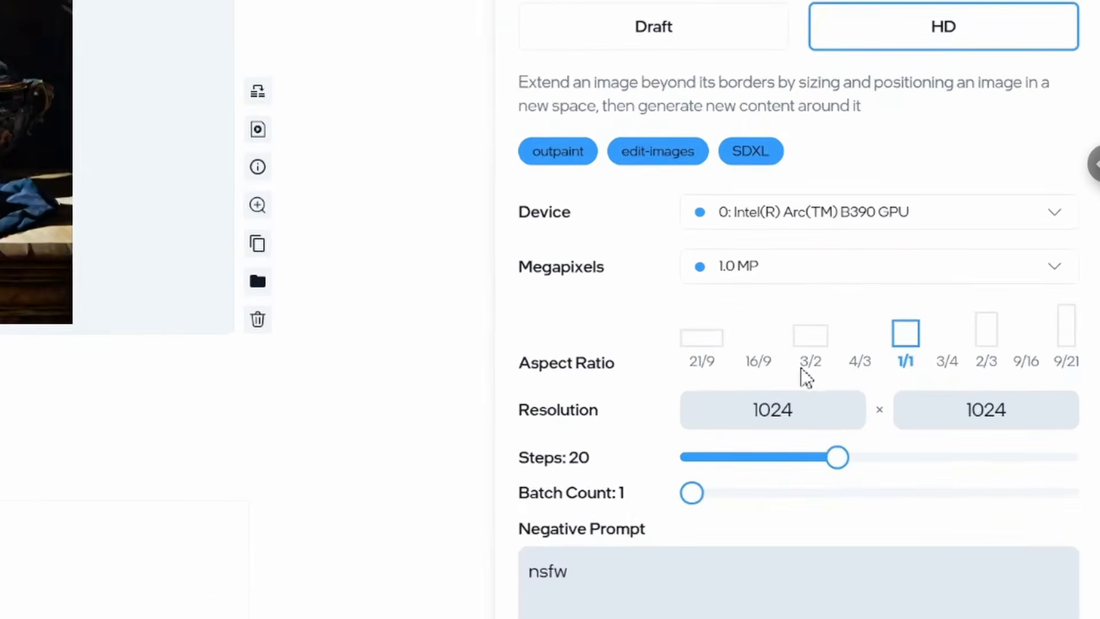
left_click(816, 351)
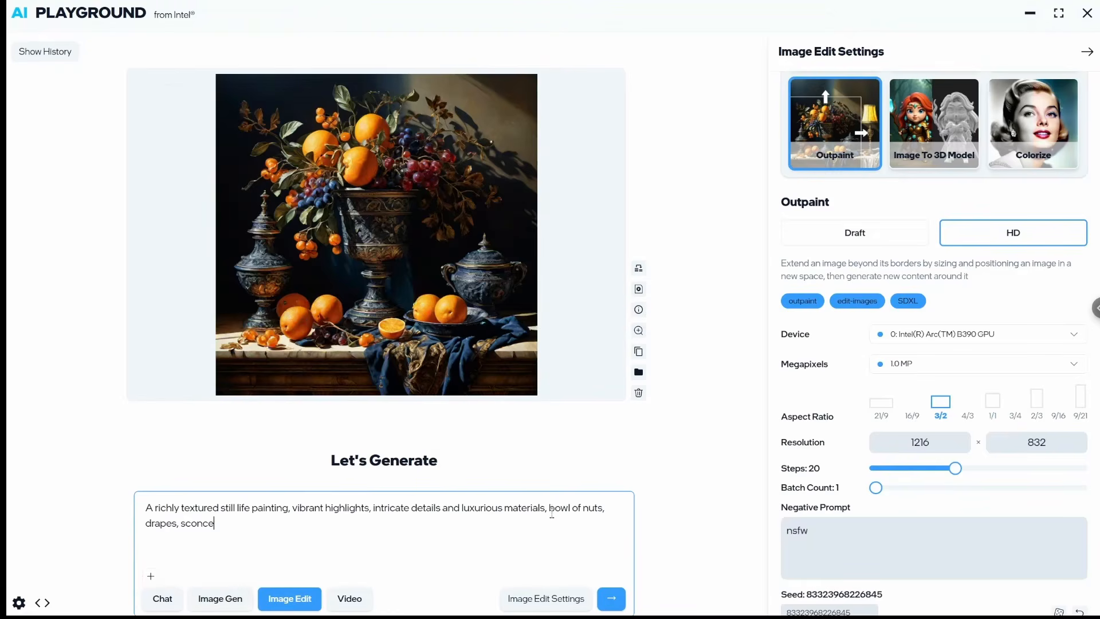
left_click_drag(550, 509, 603, 510)
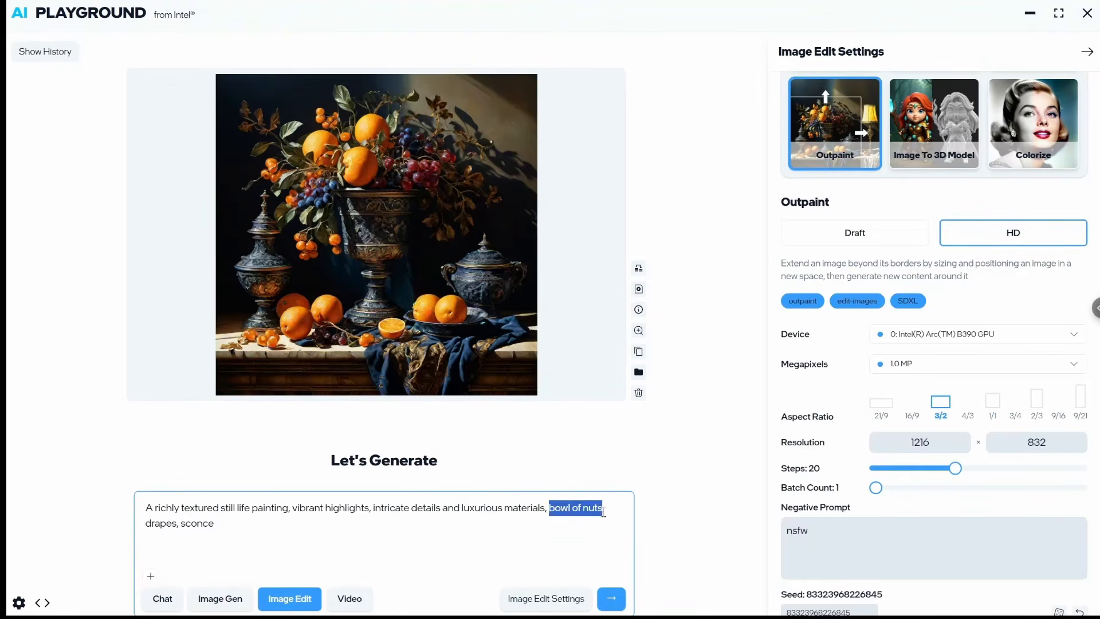
Place the still life flush with the left edge of the outpaint canvas, leaving the empty area on its right
scroll(986, 516, "down", 6)
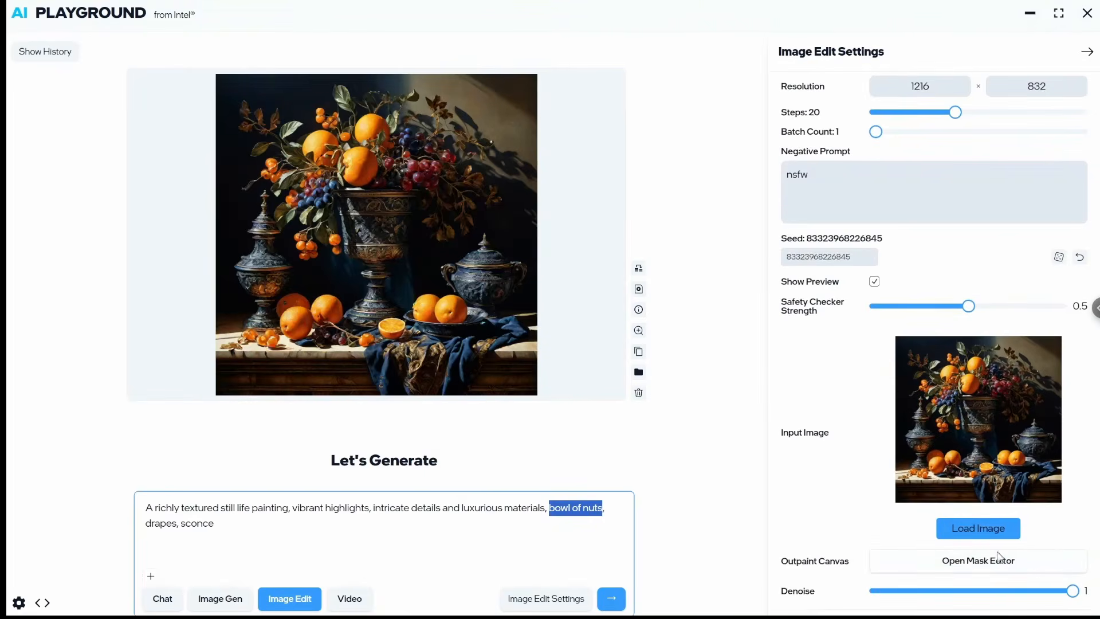
left_click(995, 567)
left_click_drag(557, 329, 484, 344)
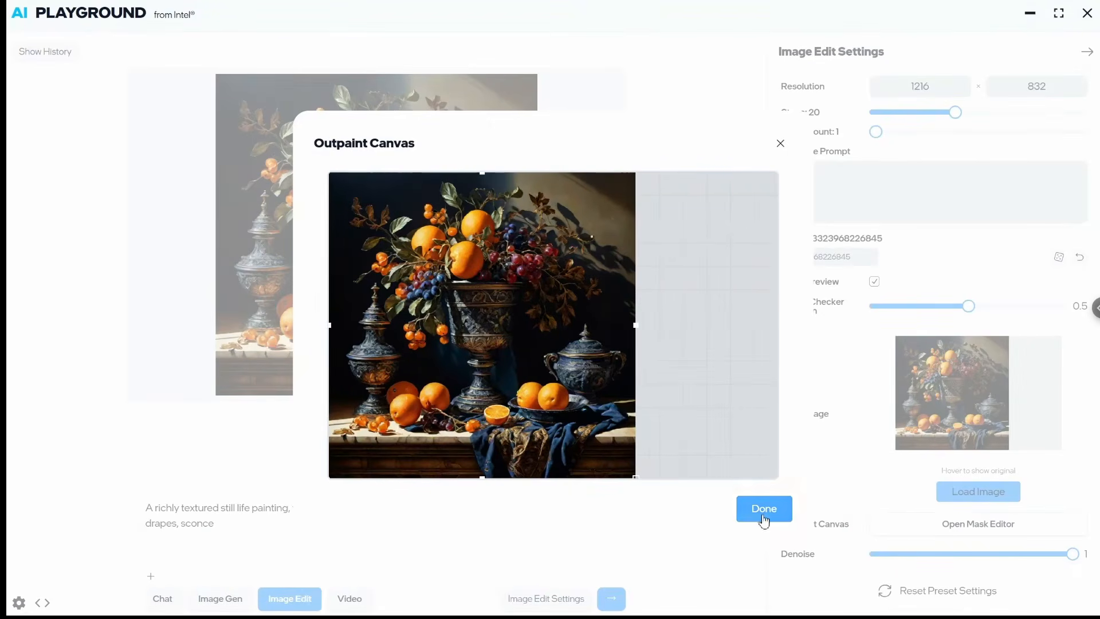
left_click(764, 510)
Generate the outpainted still life with the bowl of nuts prompt and inspect the enlarged result
left_click_drag(549, 509, 603, 509)
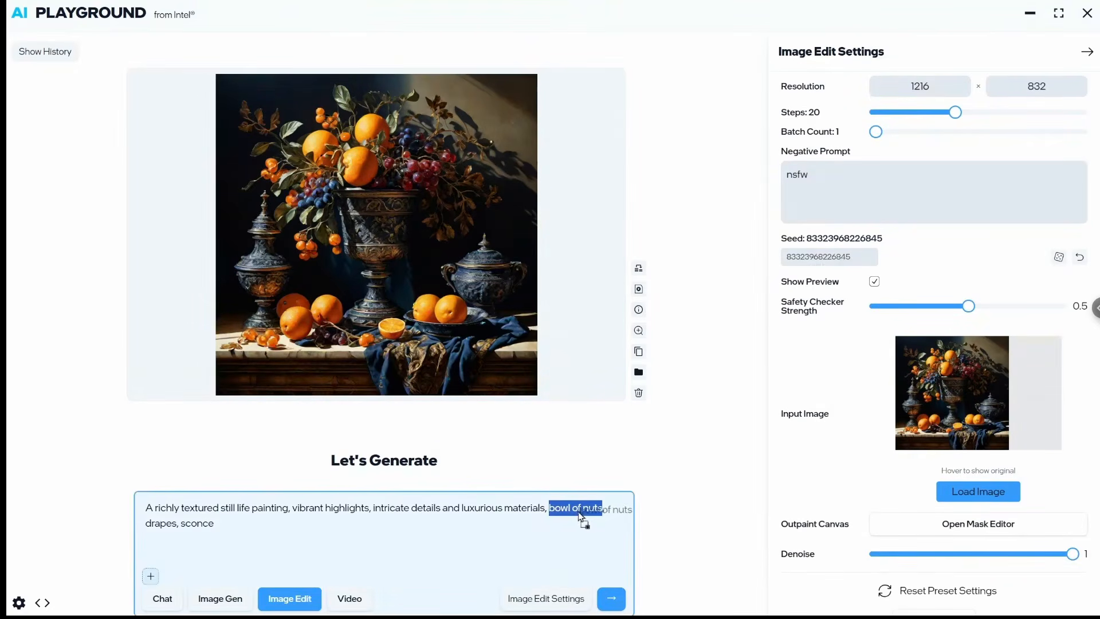
left_click(612, 598)
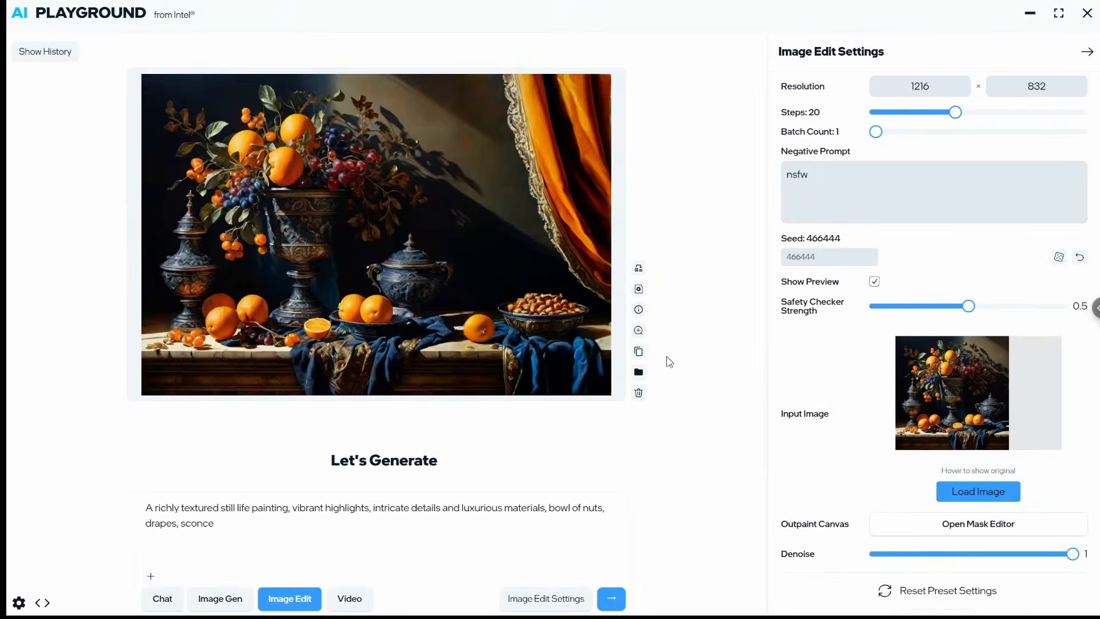
left_click(639, 332)
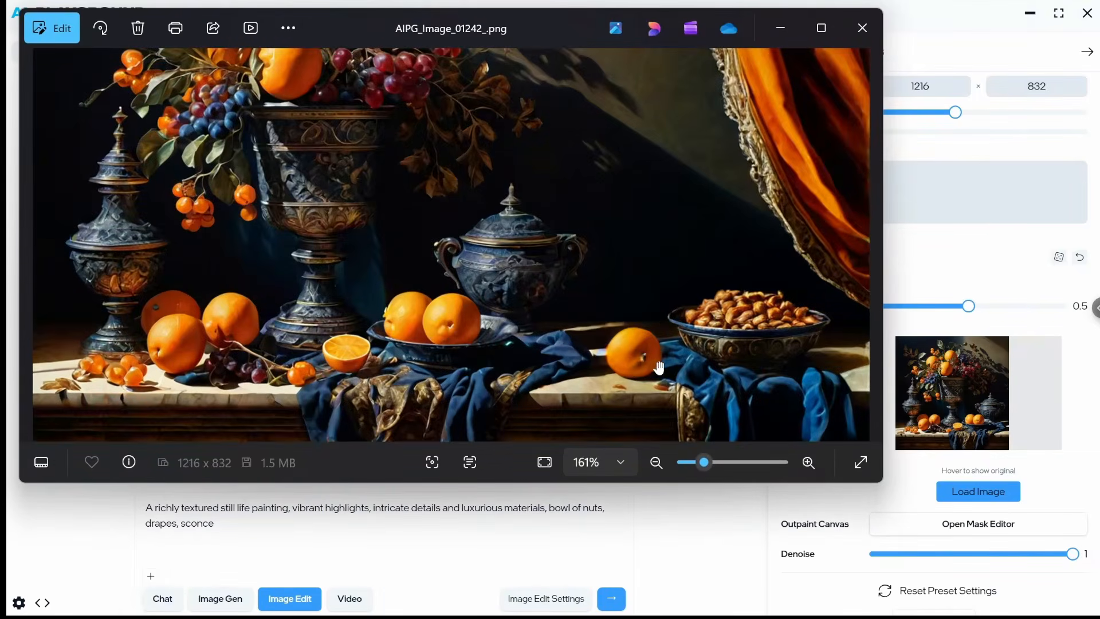
left_click(863, 28)
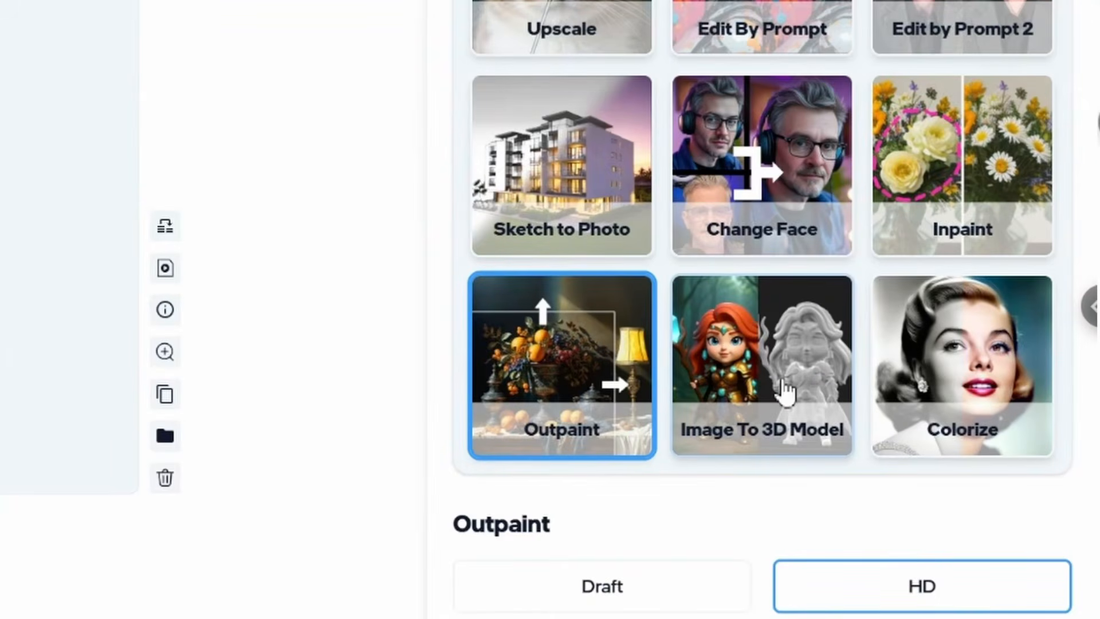
Switch to the Image To 3D Model preset's Standard variant and choose the green zombie reference image from the history as input
left_click(945, 351)
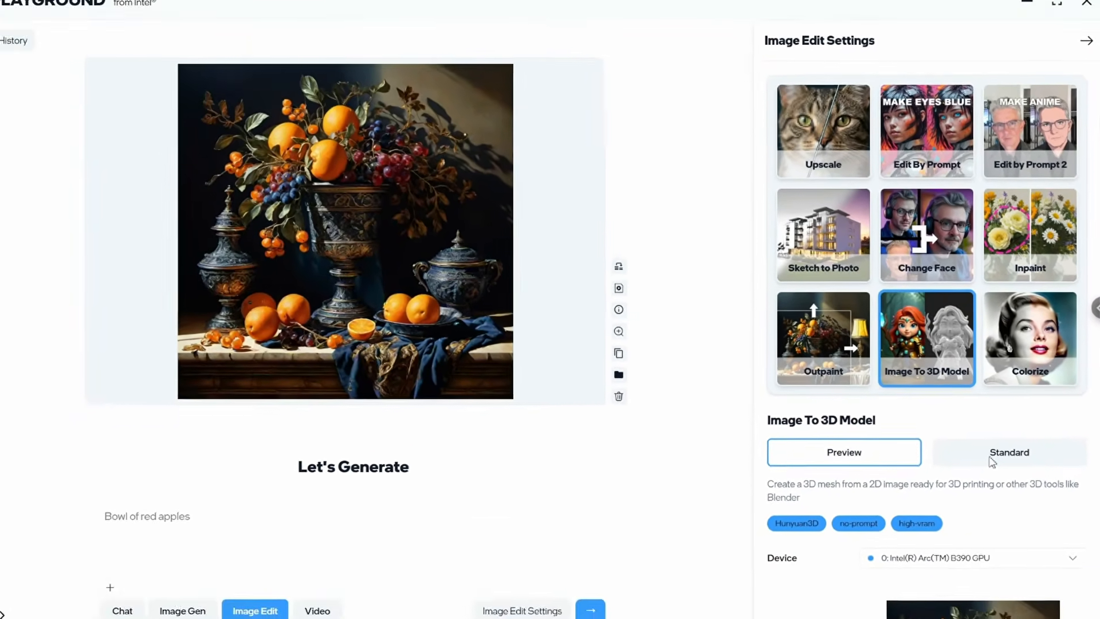
left_click(980, 476)
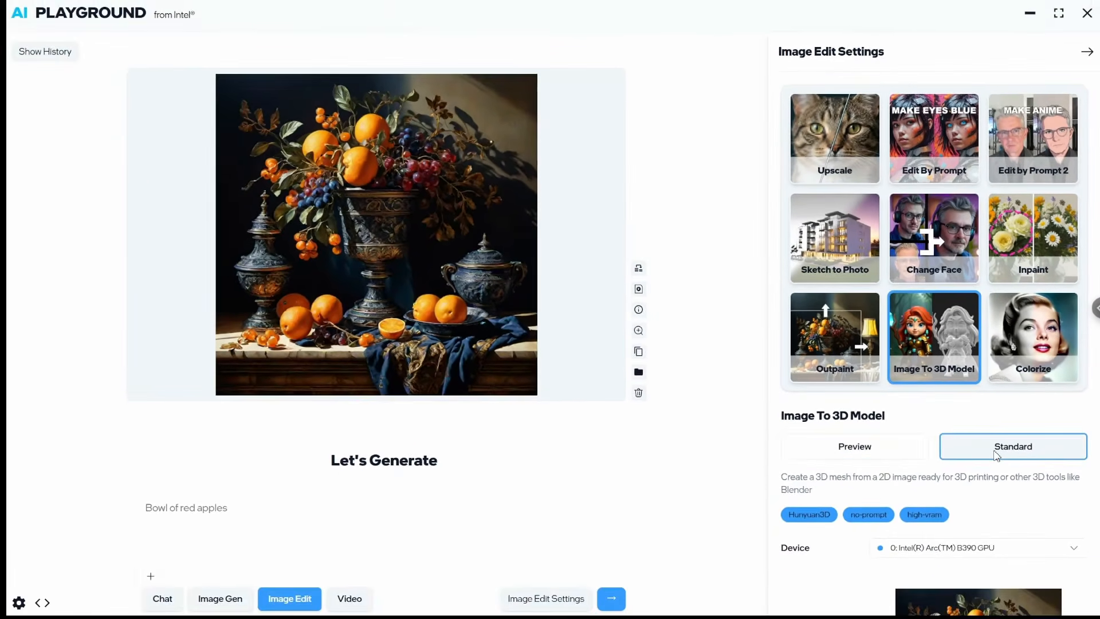
scroll(996, 456, "down", 6)
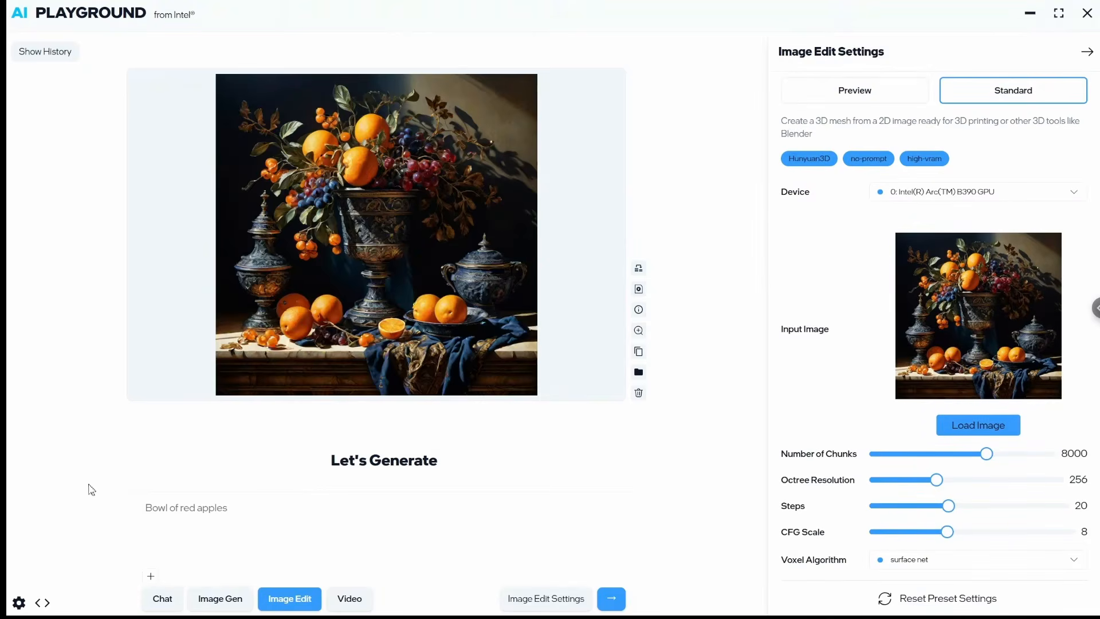
left_click(53, 57)
scroll(127, 490, "down", 10)
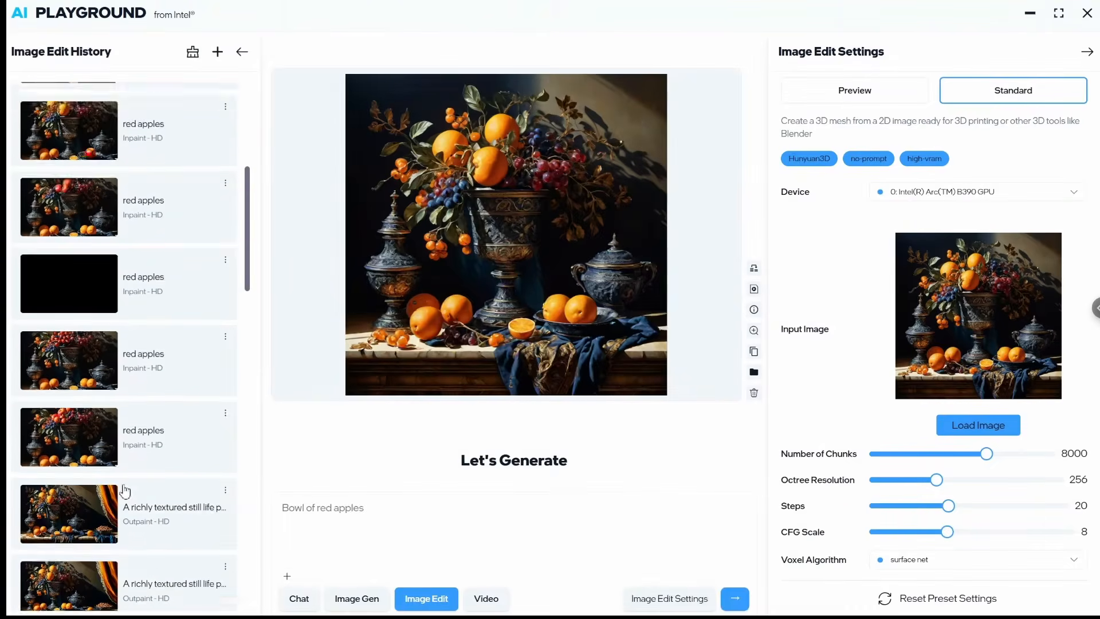
scroll(124, 487, "up", 3)
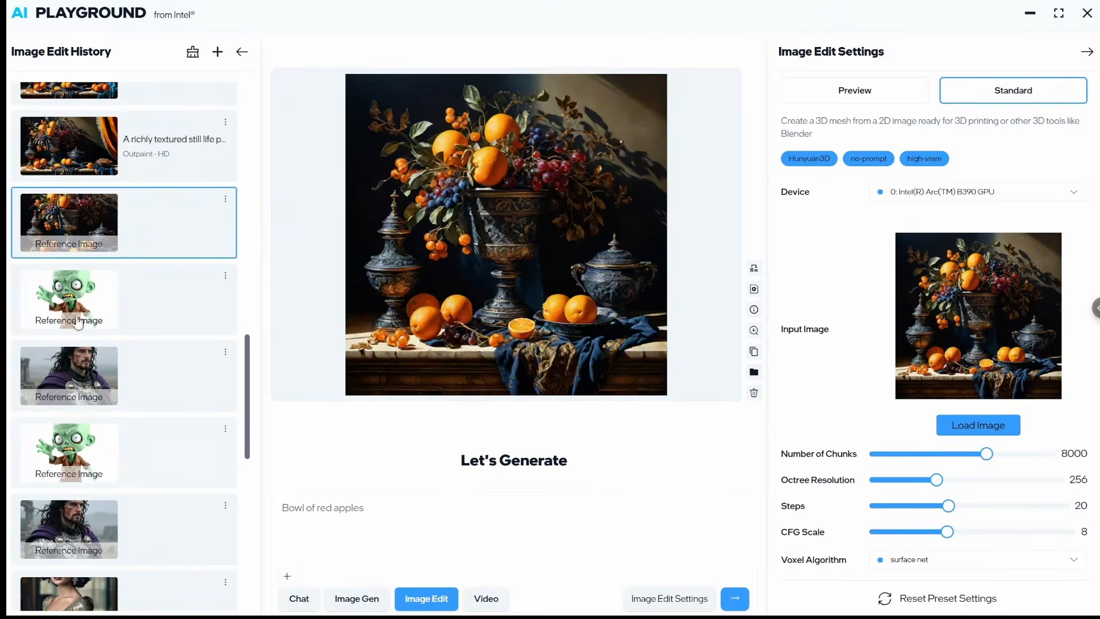
left_click(67, 293)
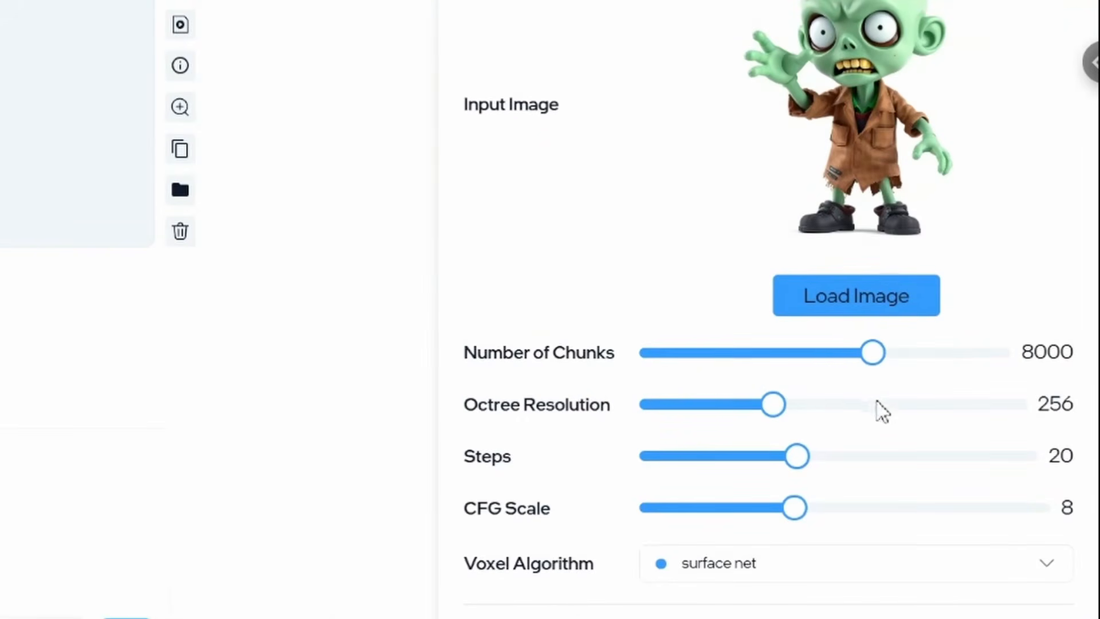
Set the Octree Resolution to 384 and generate the zombie's 3D model
left_click(1032, 410)
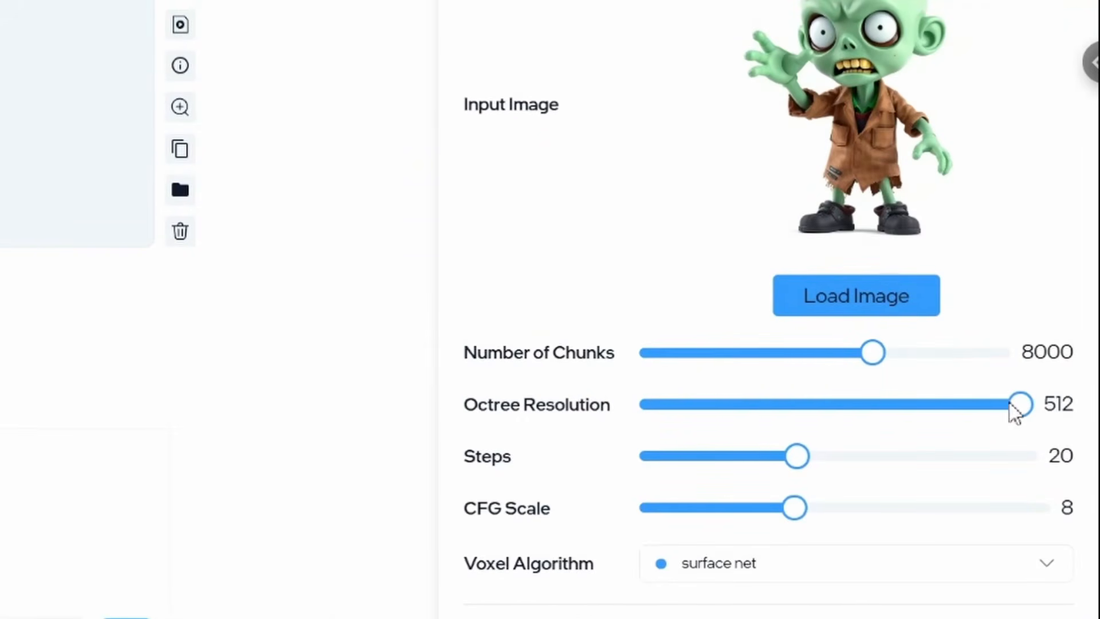
left_click(892, 404)
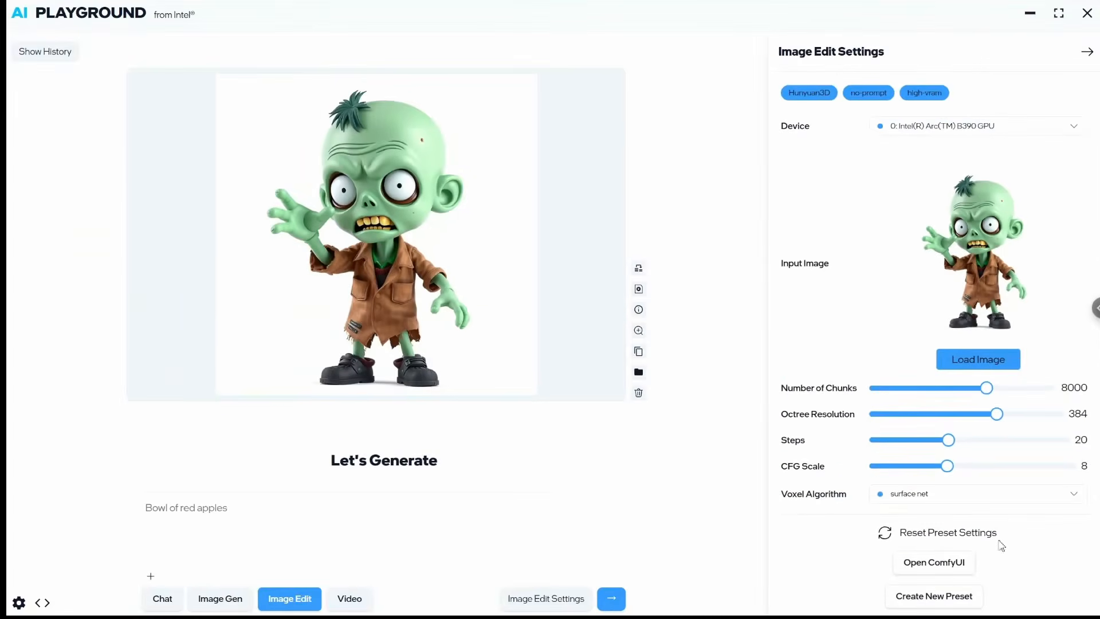
left_click(617, 599)
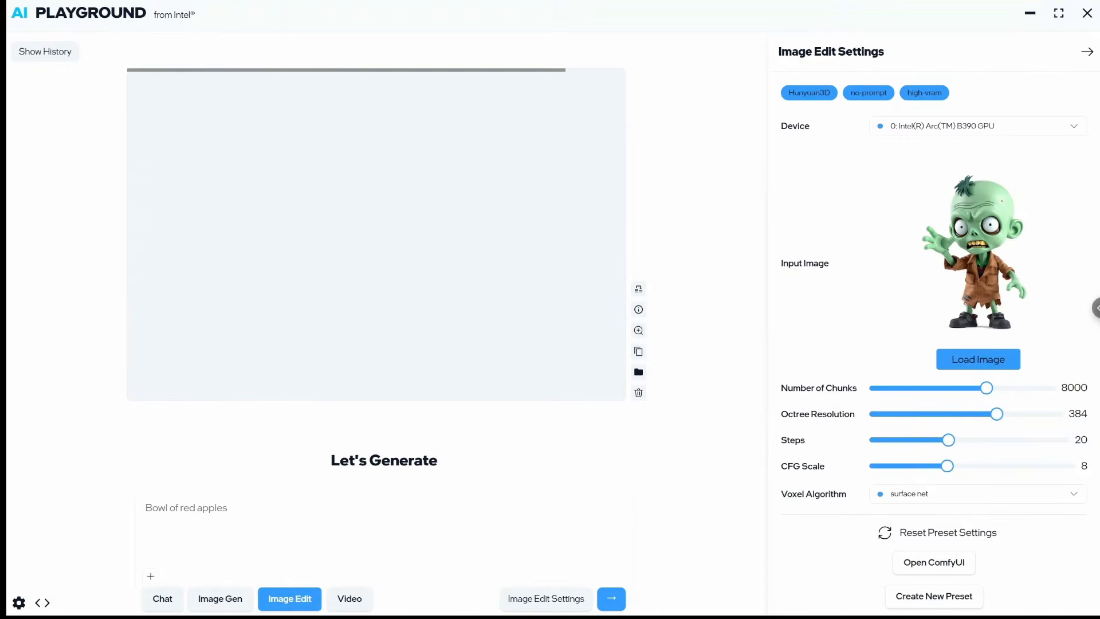
Examine the generated zombie mesh from another angle and at different distances
mouse_move(417, 266)
left_mouse_down()
mouse_move(391, 256)
mouse_move(339, 269)
mouse_move(410, 308)
mouse_move(439, 289)
mouse_move(424, 239)
mouse_move(280, 302)
mouse_move(426, 315)
mouse_move(263, 329)
mouse_move(192, 302)
mouse_move(263, 310)
mouse_move(270, 334)
left_mouse_up()
scroll(390, 294, "up", 5)
scroll(420, 238, "down", 5)
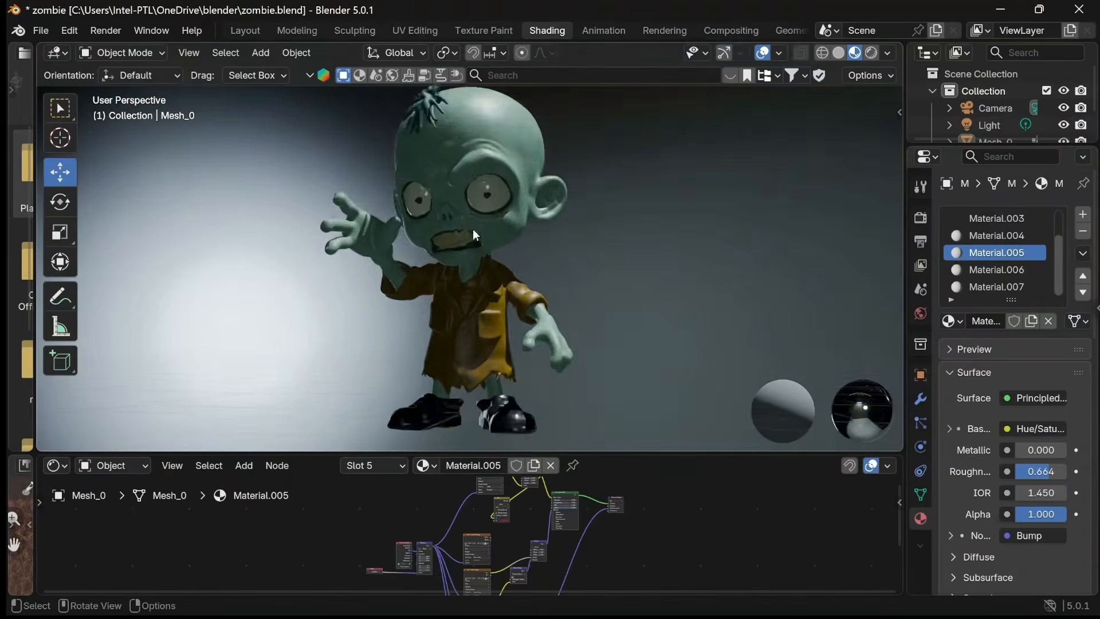
In Blender, try different preview environment lightings on the textured zombie, and view the lineup of five characters in the CharacterGens5 scene
left_click(887, 53)
left_click(876, 198)
left_click(889, 255)
left_click_drag(480, 215, 511, 240)
scroll(511, 241, "up", 1)
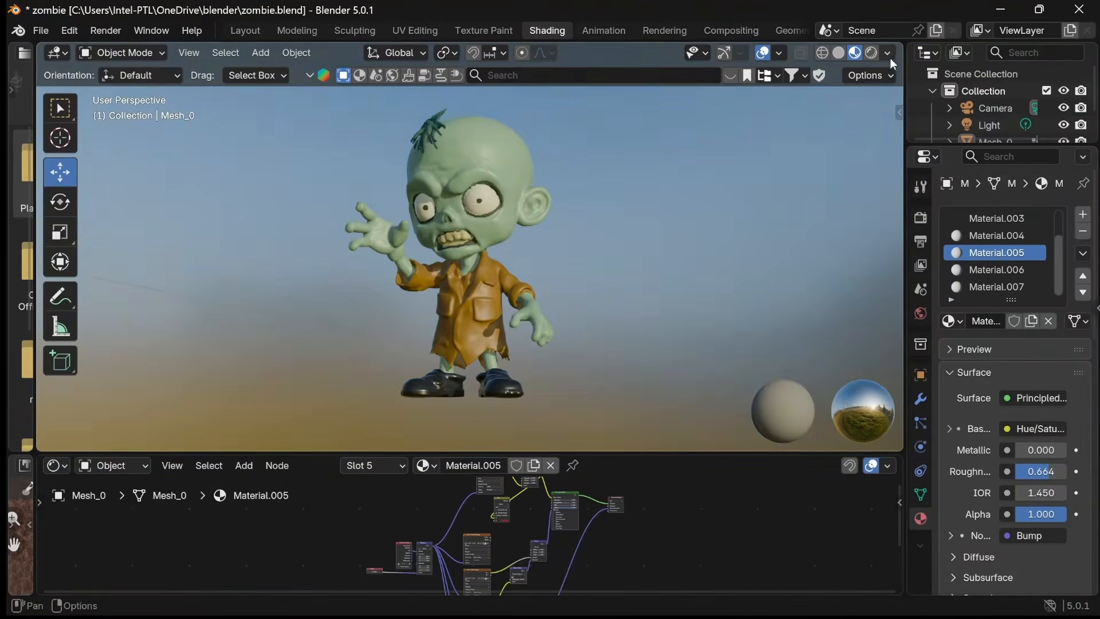
left_click(888, 52)
left_click(876, 197)
left_click(847, 264)
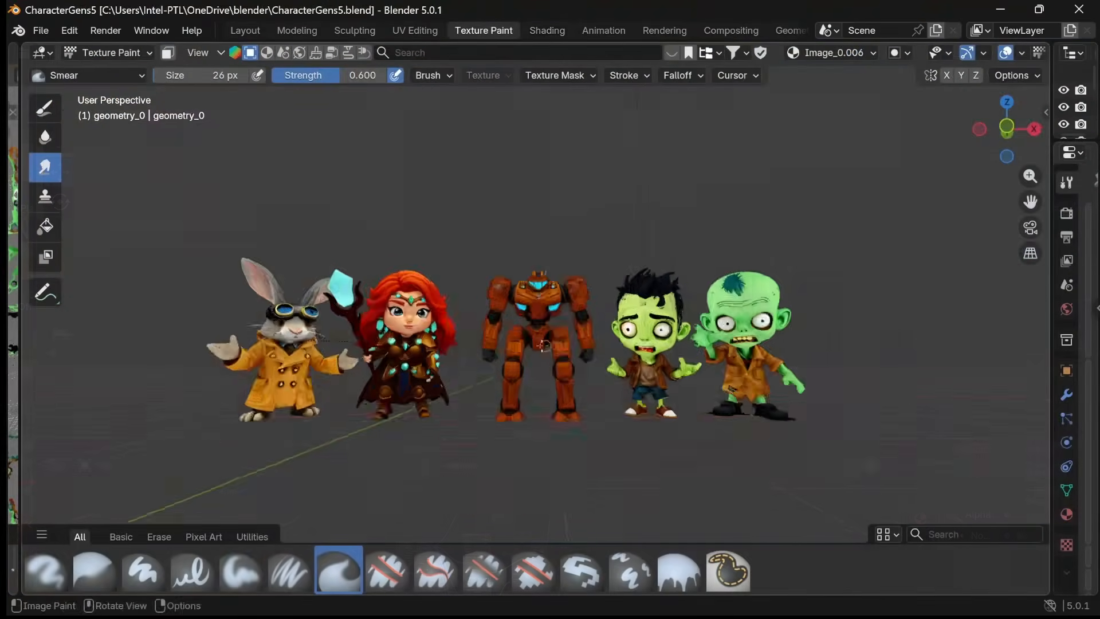
mouse_move(547, 363)
left_mouse_down()
mouse_move(435, 361)
mouse_move(547, 362)
mouse_move(584, 350)
left_mouse_up()
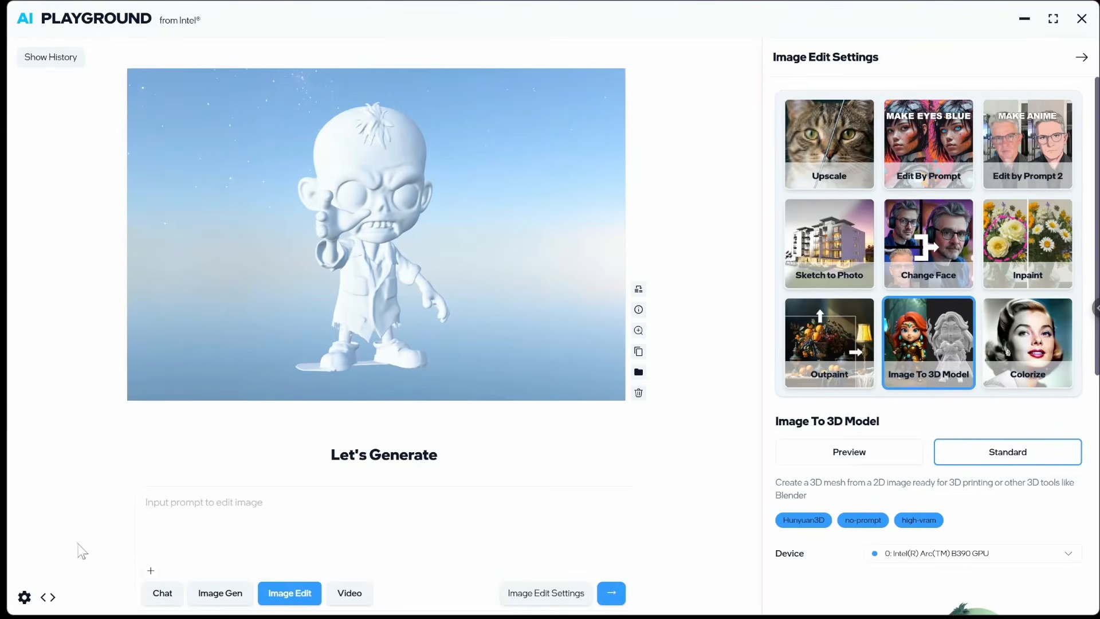
Return to AI Playground, switch to Chat mode with the Agentic preset, and select the llamaCPP - GGUF backend
left_click(164, 595)
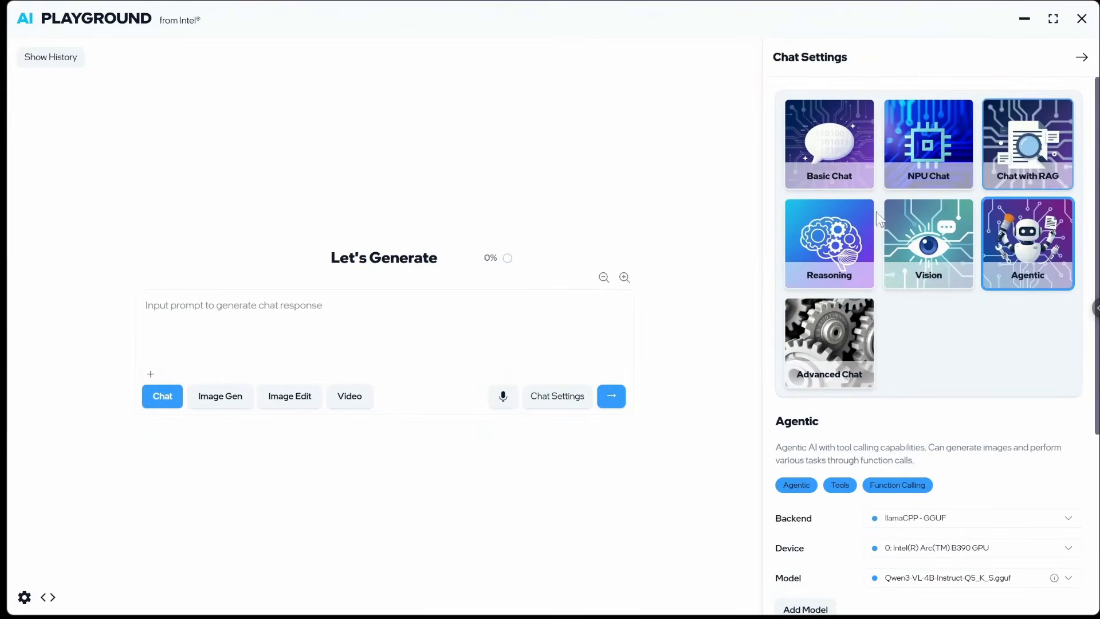
left_click(1053, 258)
scroll(987, 385, "down", 4)
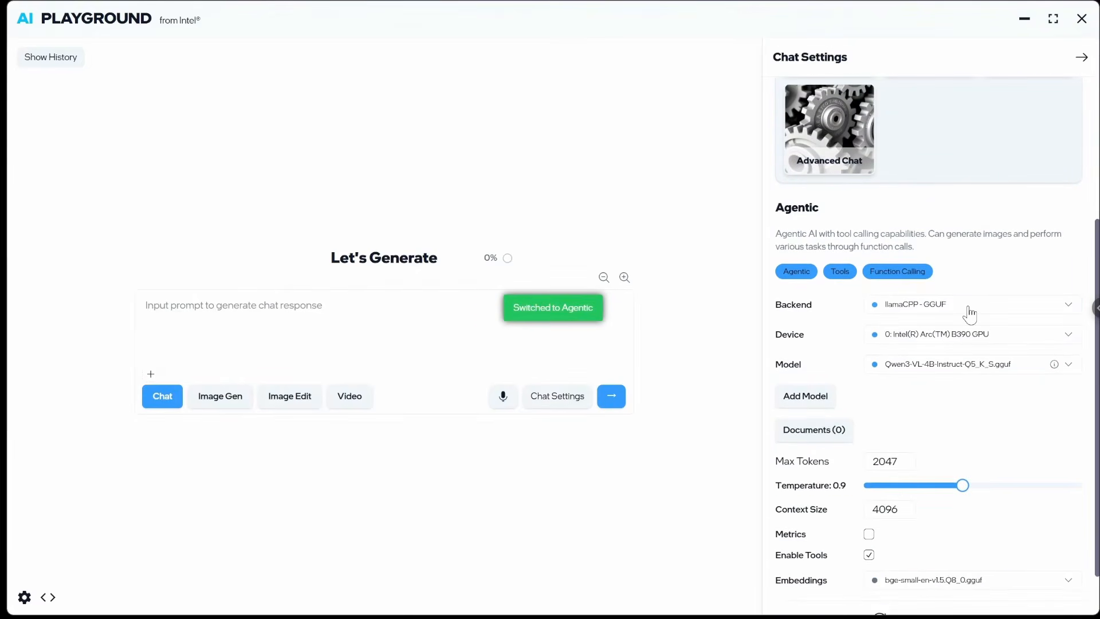
left_click(973, 312)
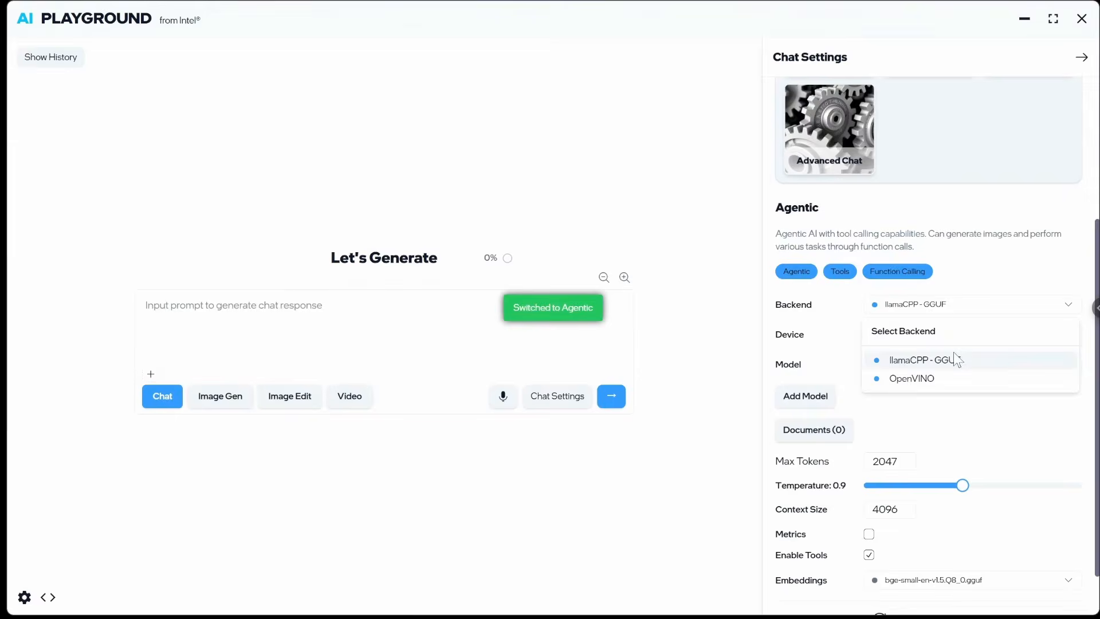
left_click(923, 360)
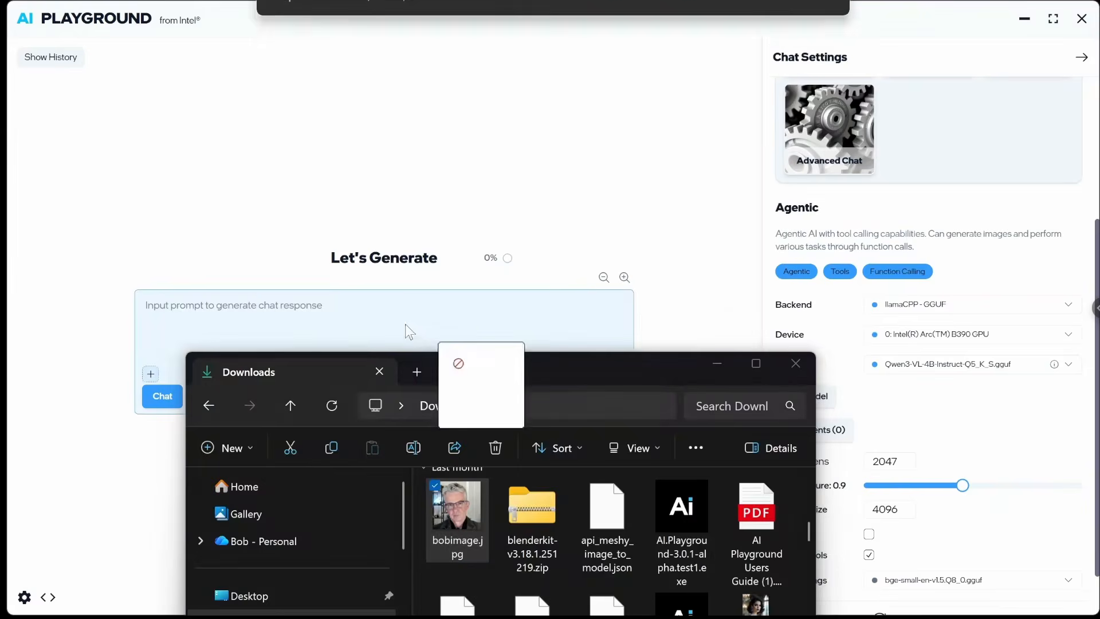
Attach the portrait photo and use Control Face on Quality setting to generate a 9:16 cinematic action movie poster of a male lawyer hero with glasses
left_click_drag(405, 324, 418, 362)
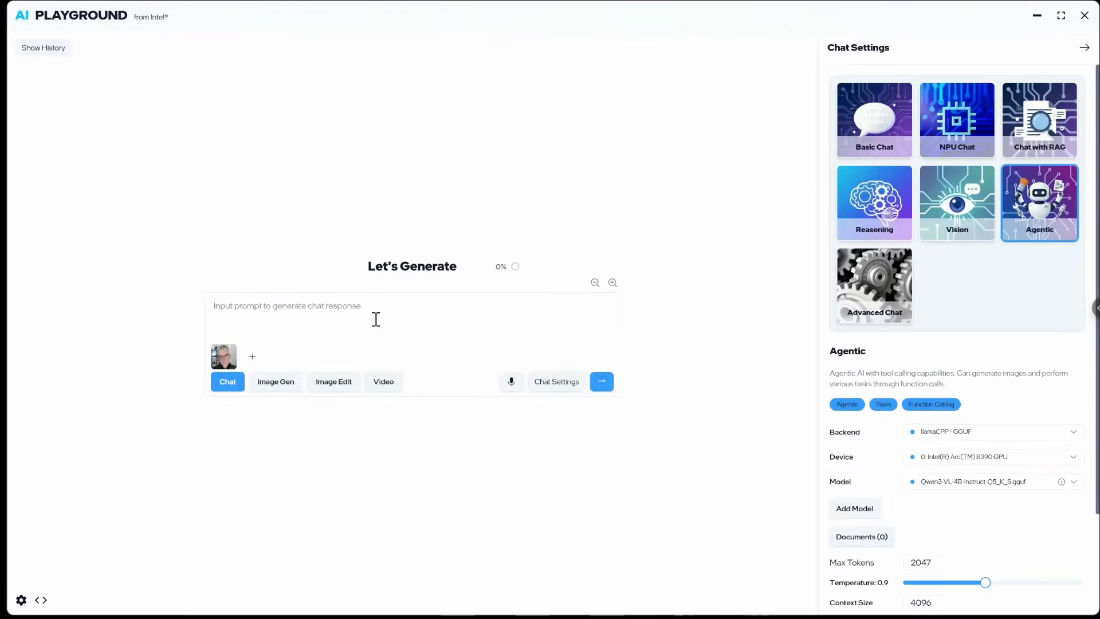
left_click(372, 313)
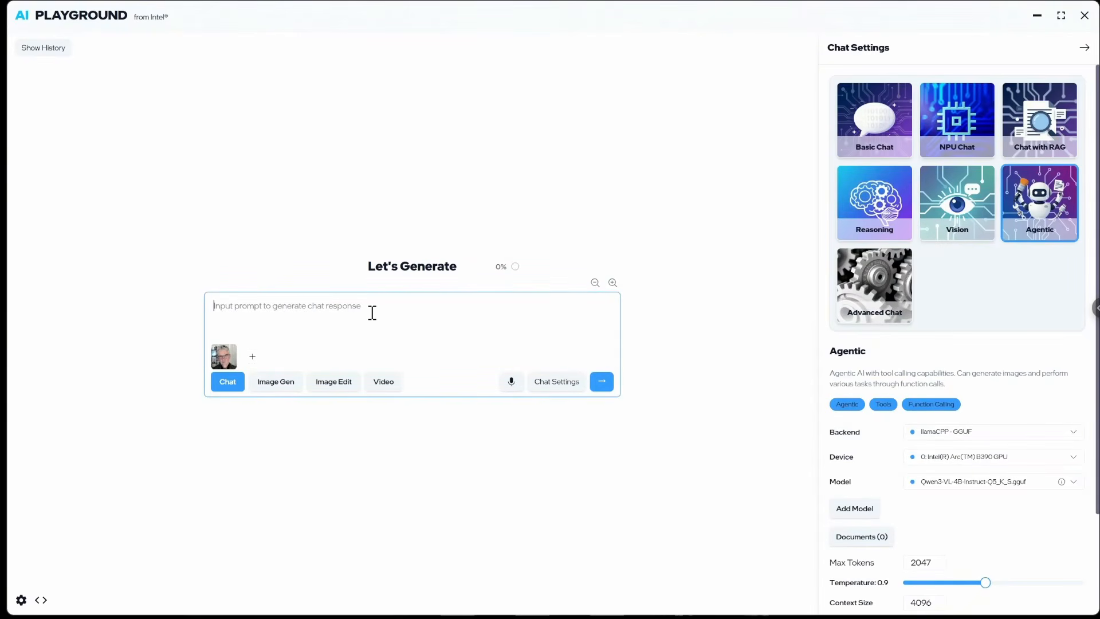
type("Use Control Face on Quality setting and 9:16 ratio, generate an image in the style of cinematic action movie poster. In the center of the poster is a male hero who is a lawyer with glasses. The scene fits the profession of a lawyer, pose and situation feels like action")
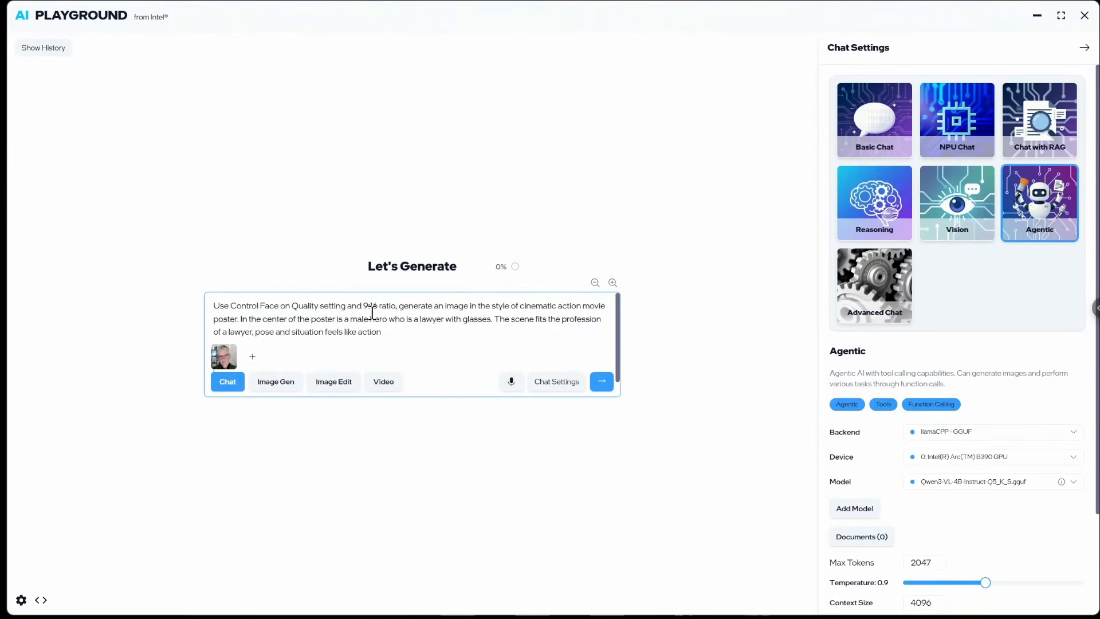
left_click(602, 385)
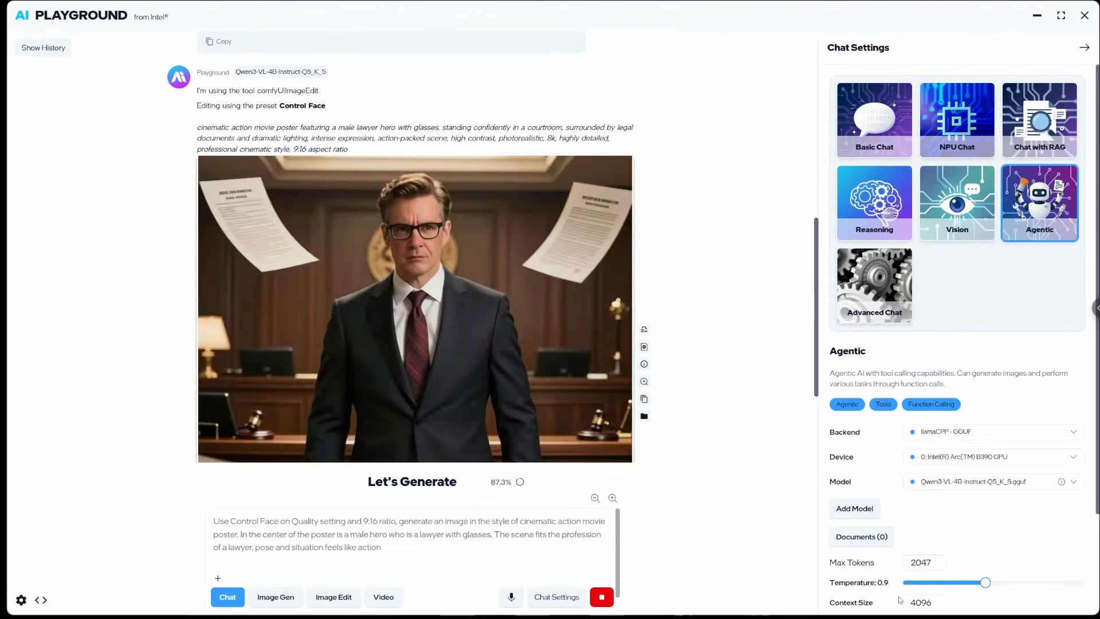
scroll(700, 384, "down", 3)
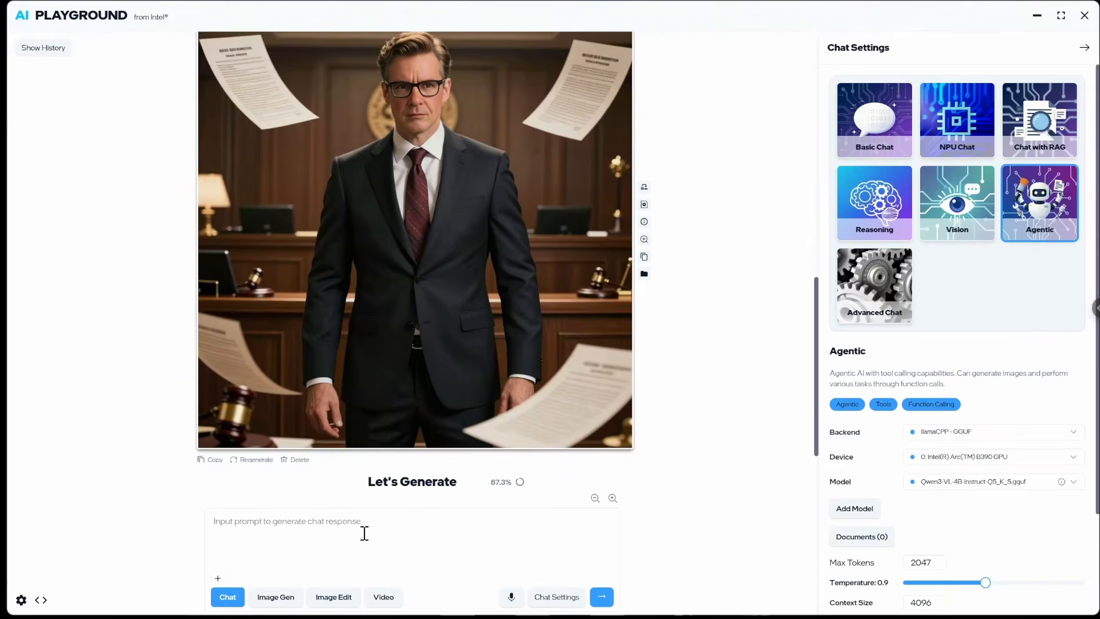
Use EditByPrompt 2 with the prompt "make the color of the tie royal blue" and view the generated image at original size
left_click(290, 537)
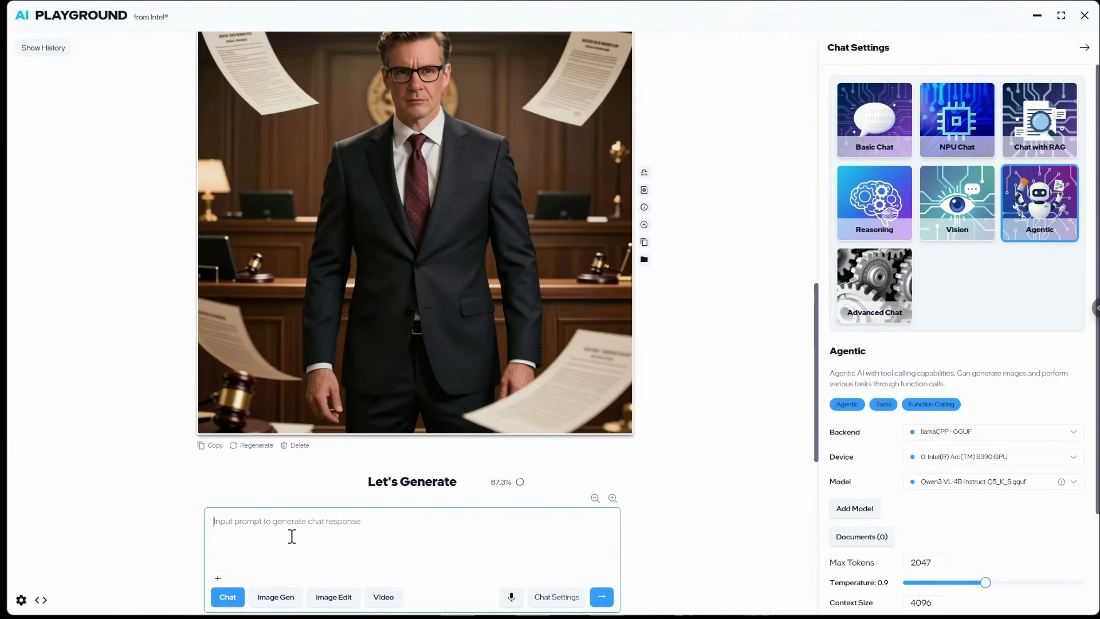
type("Using EditByPrompt 2 generate and image using the prompt \"make the color of the tie royal blue\"")
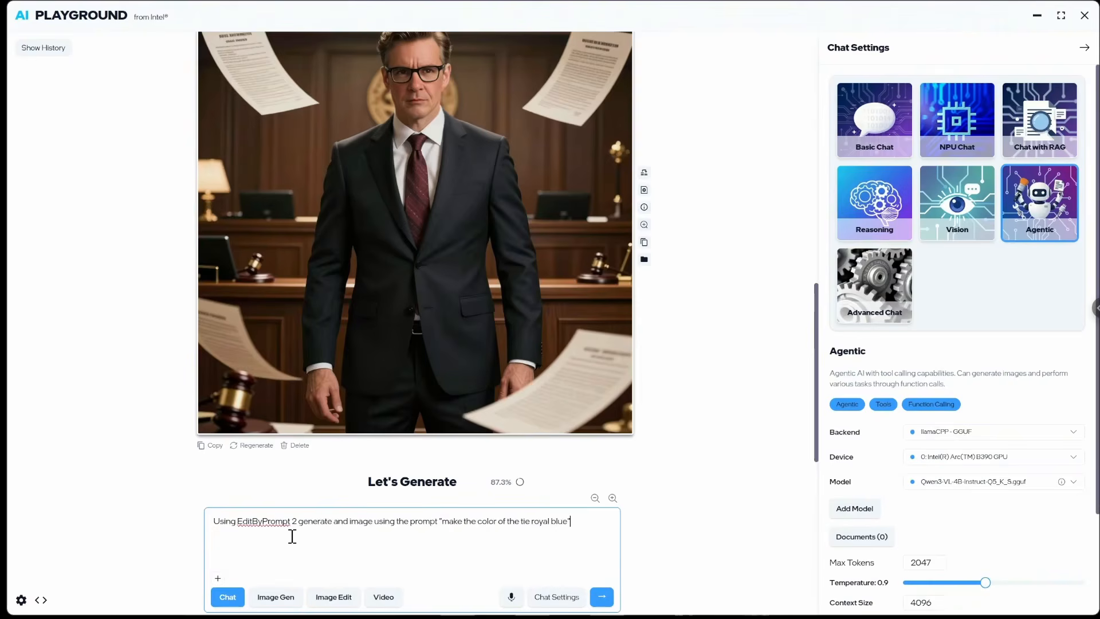
left_click(606, 603)
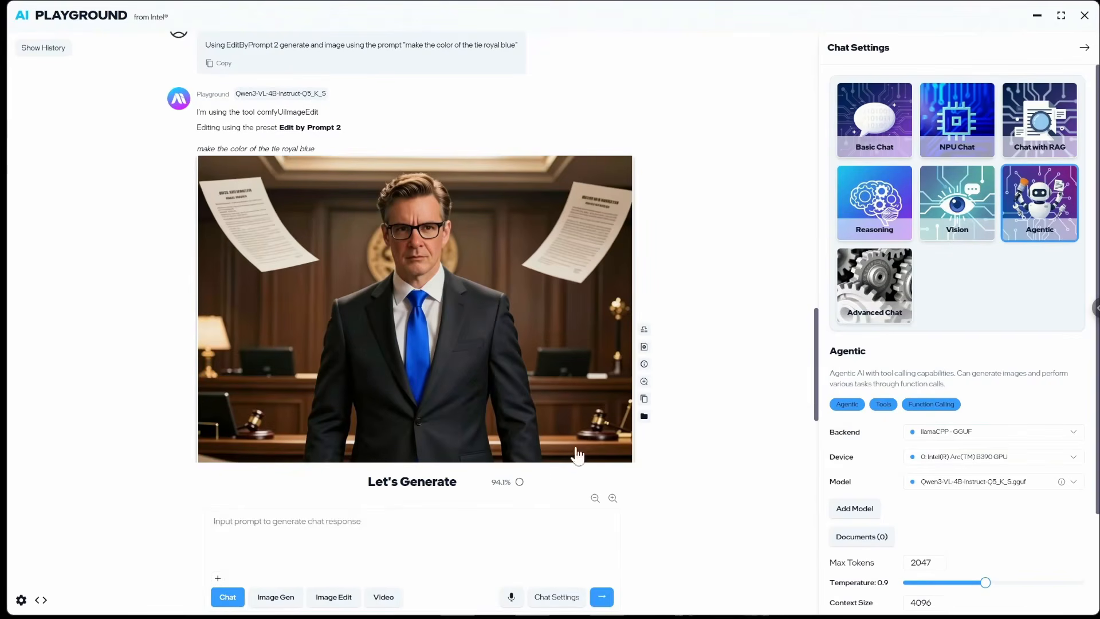
left_click(642, 394)
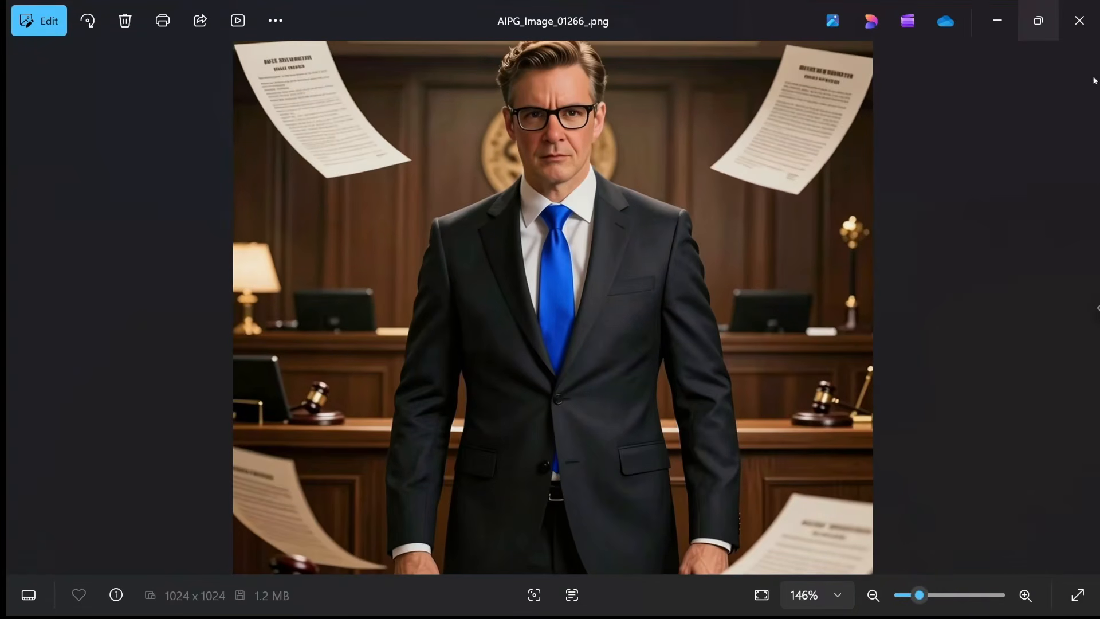
left_click(1079, 20)
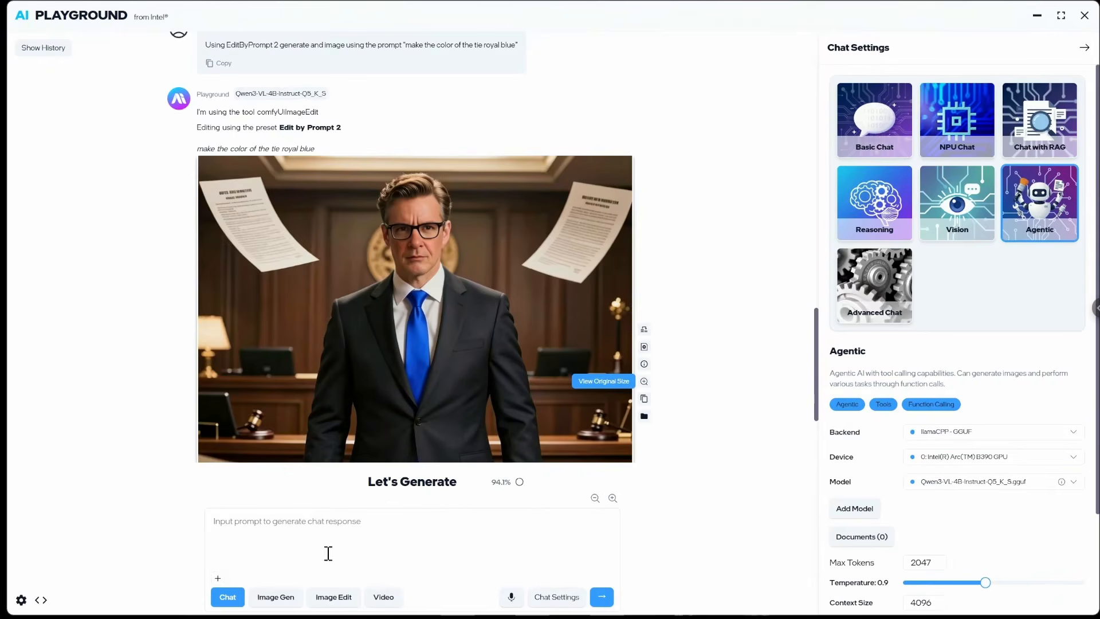
Use EditByPrompt 2 with the prompt "make the anime" and view the generated image at original size
left_click(332, 533)
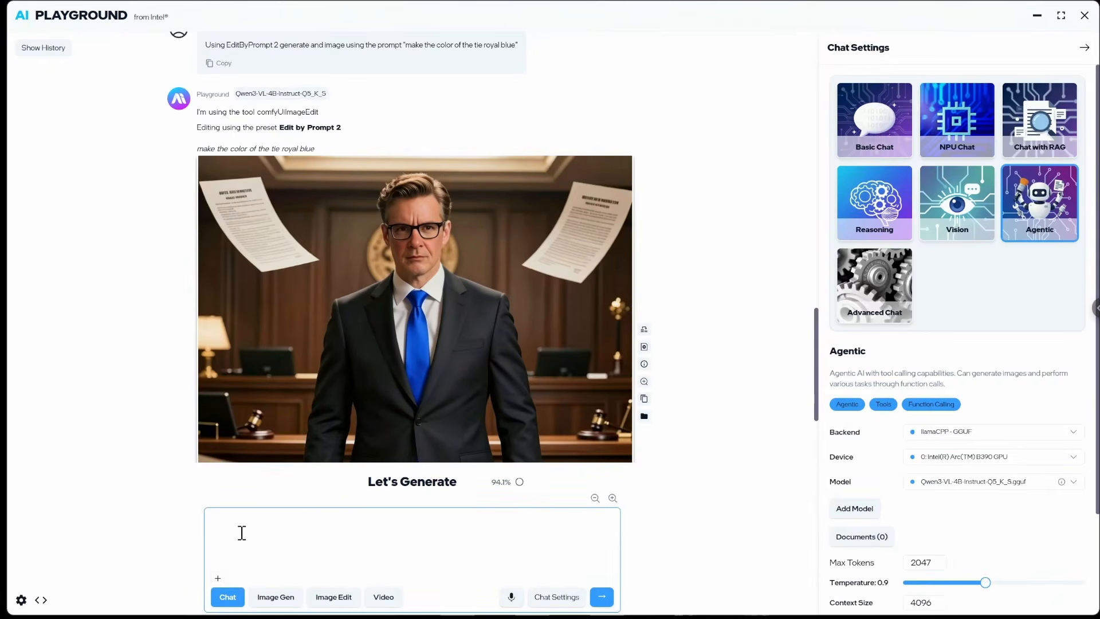
type("Using EditByPrompt 2 generate an image using the prompt \"make the anime\"")
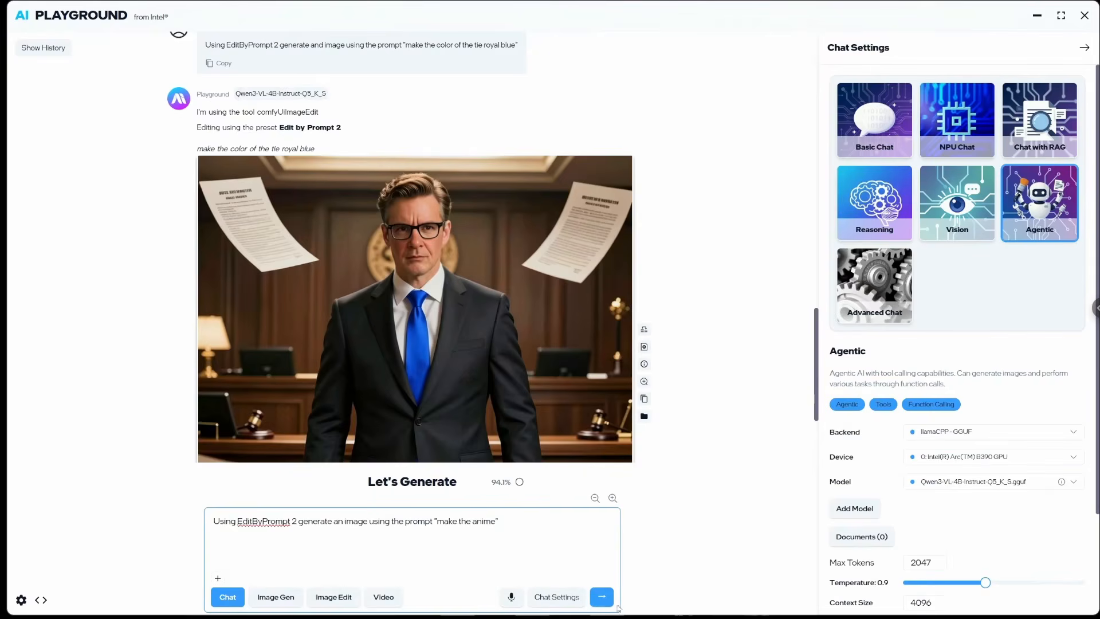
left_click(601, 597)
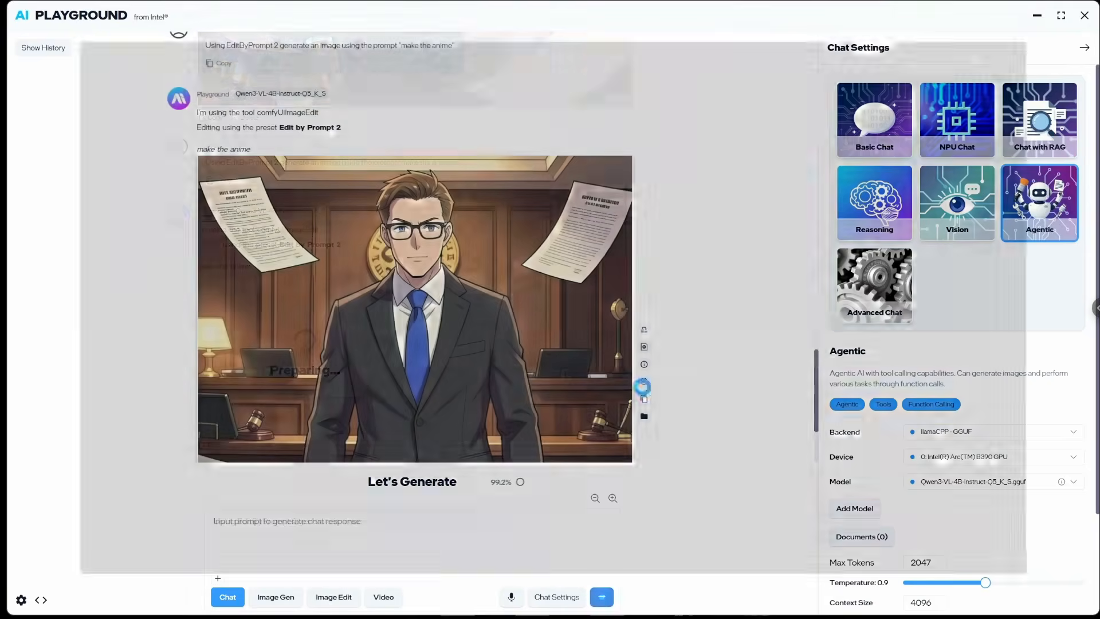
left_click(642, 387)
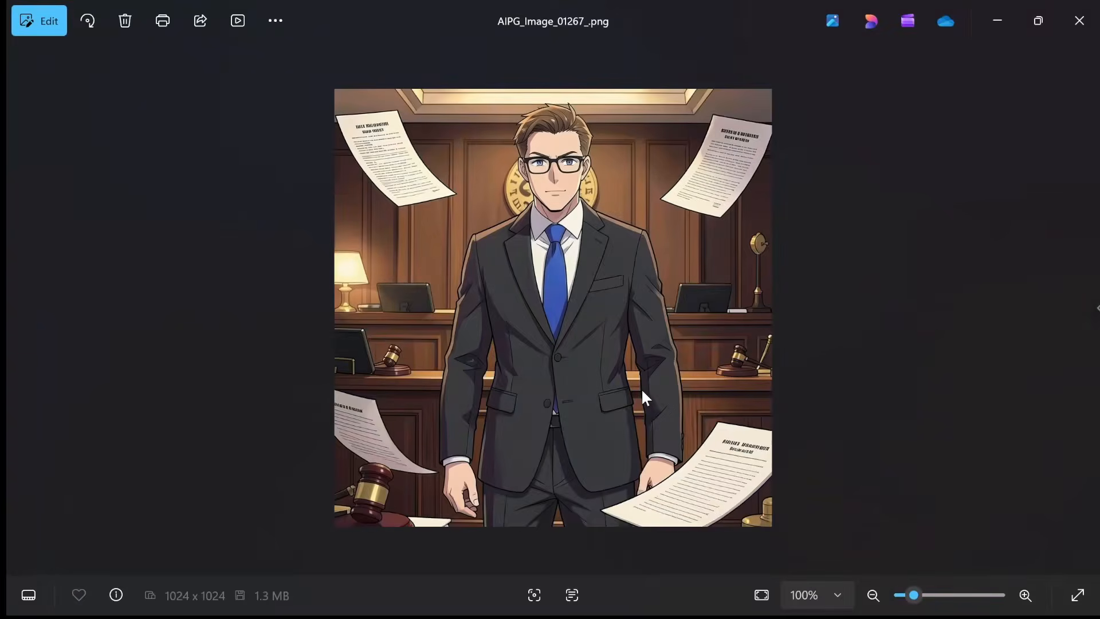
left_click(1079, 21)
Attach the photorealistic blue-tie image, run EditByPrompt 2 with "Change the style of his dress and hair to 1970s", and view the result at original size
scroll(709, 334, "up", 6)
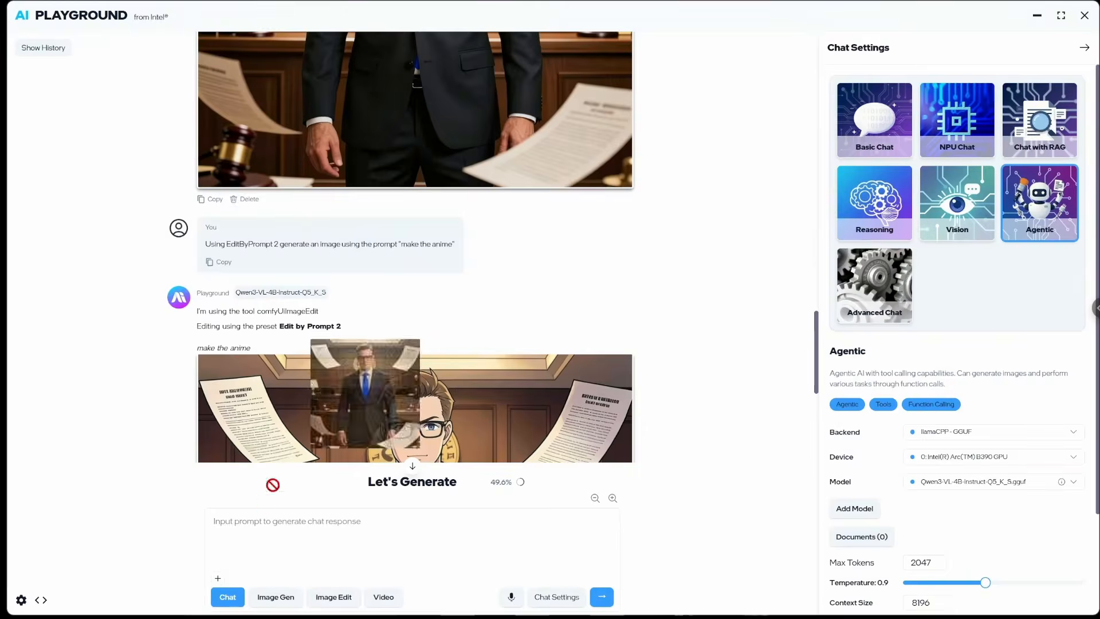
left_click(266, 521)
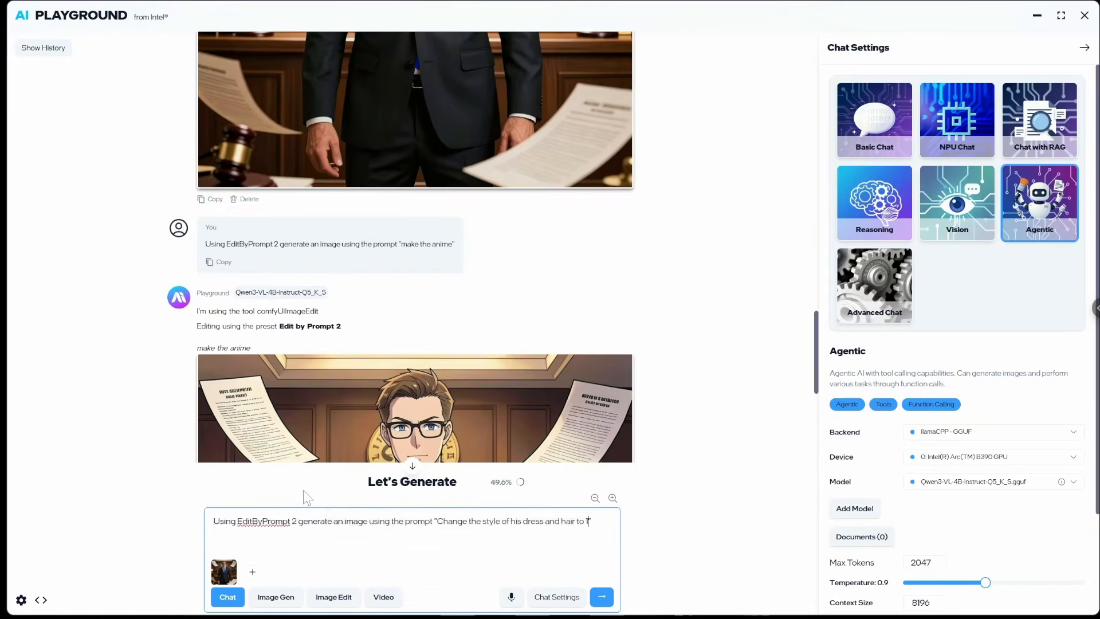
type("970s\"")
left_click(602, 598)
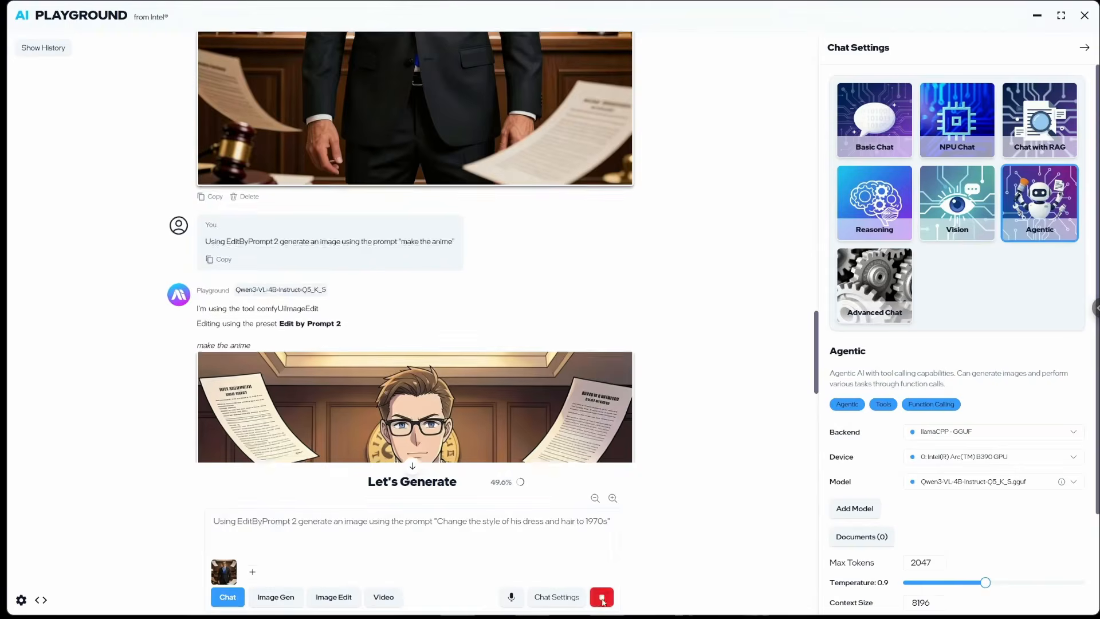
scroll(725, 465, "down", 6)
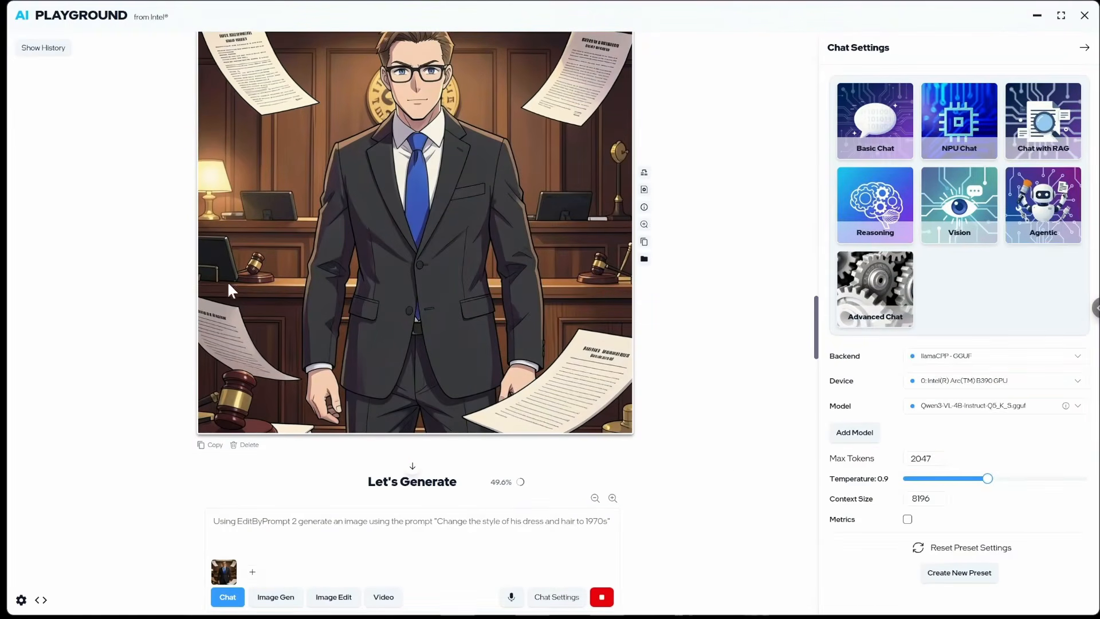
scroll(813, 407, "down", 12)
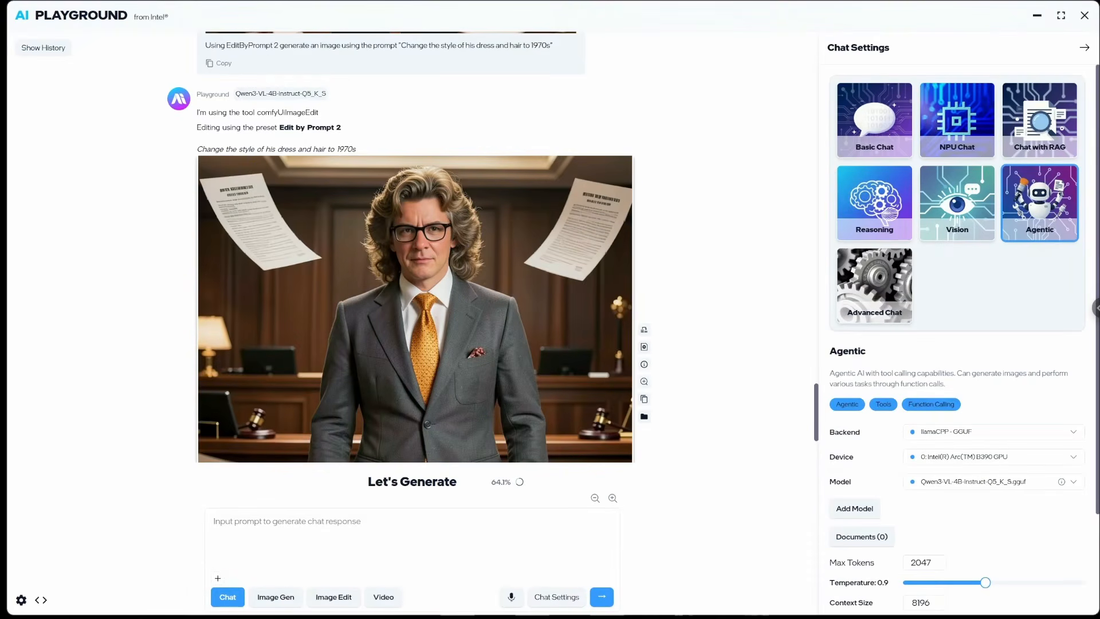
left_click(644, 382)
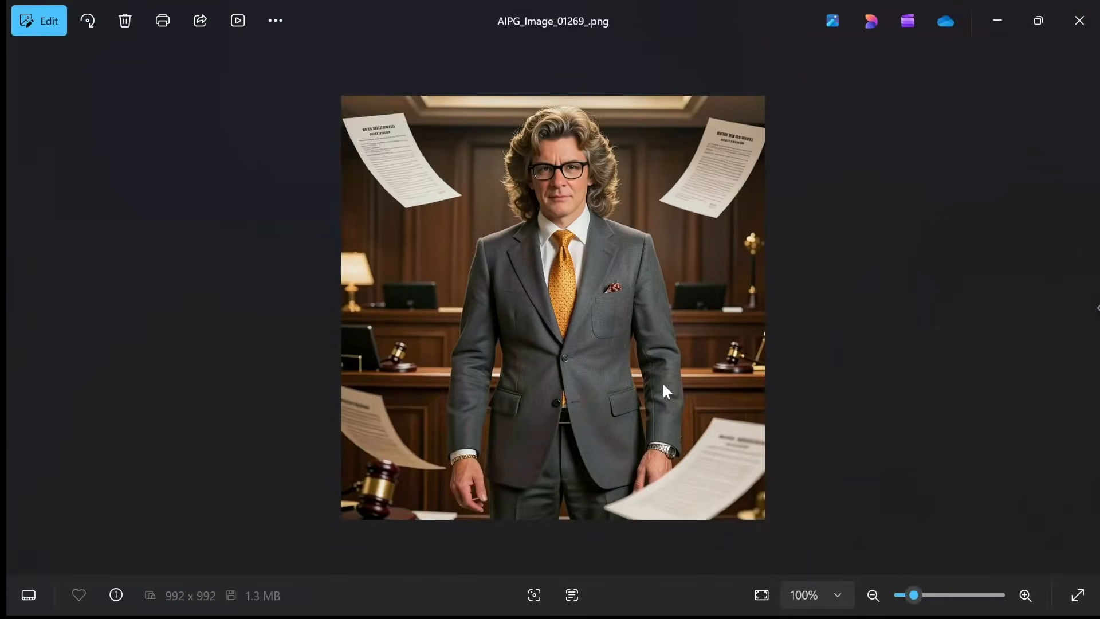
scroll(799, 366, "up", 1)
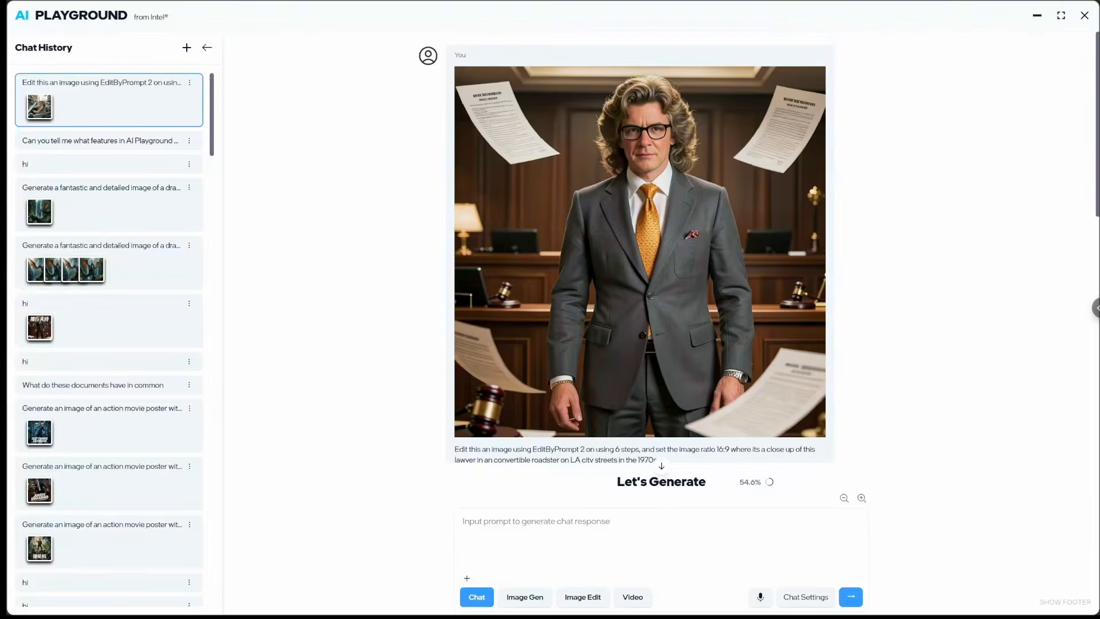
Examine the generated image of the 1970s lawyer in a convertible roadster at original size
scroll(913, 330, "down", 5)
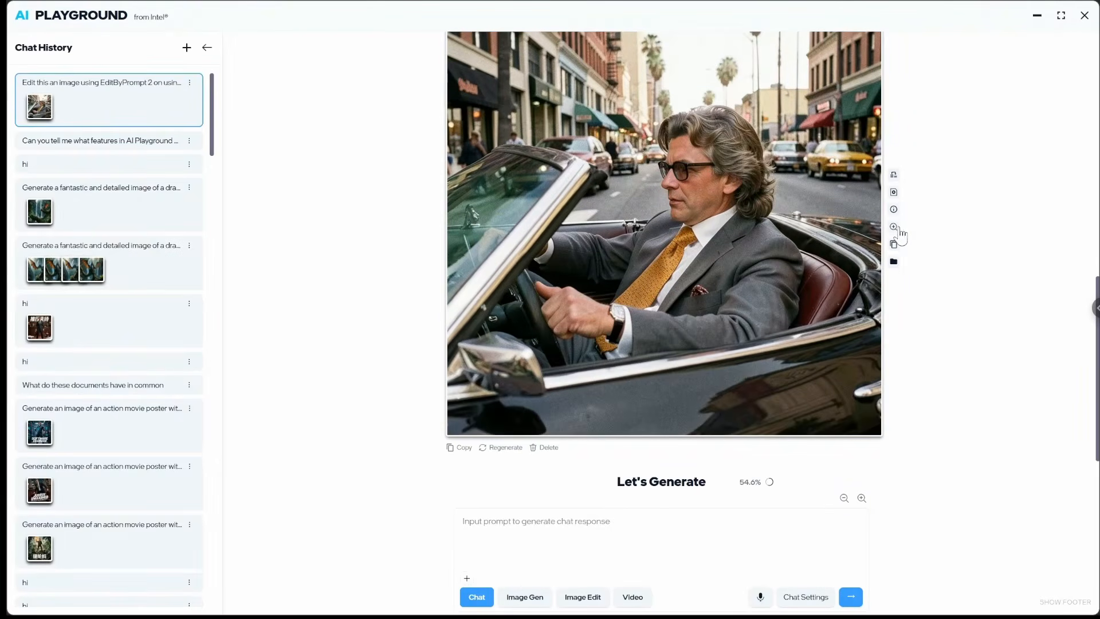
left_click(894, 240)
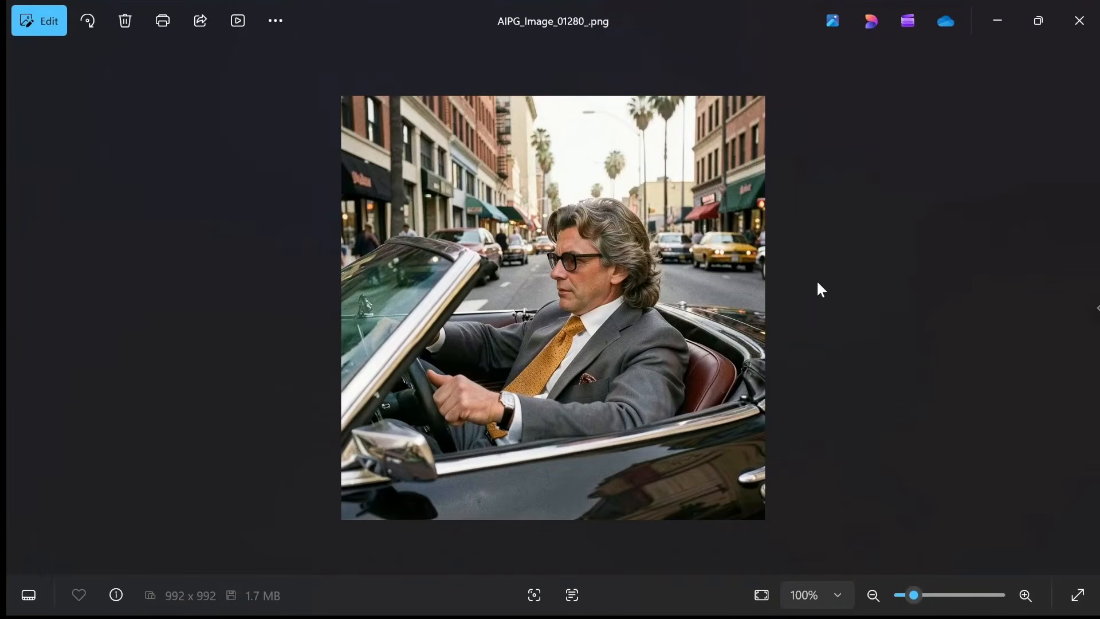
scroll(818, 288, "up", 4)
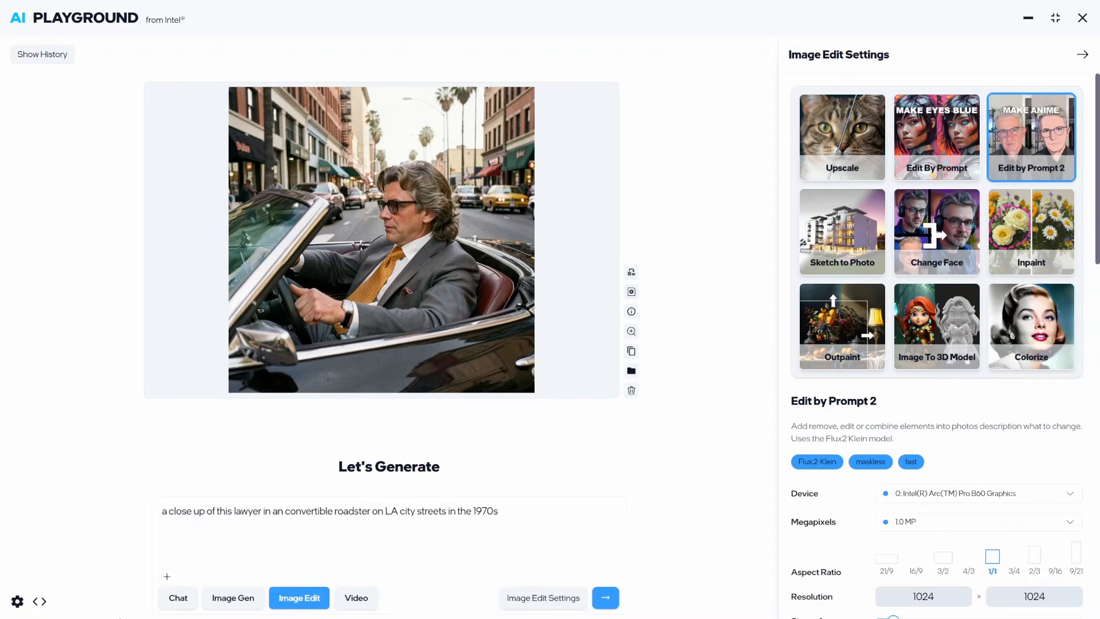
In Image Edit, load the 1970s-style lawyer picture as reference and check it in the Sketch to Photo, Image To 3D Model and Inpaint presets
left_click(166, 579)
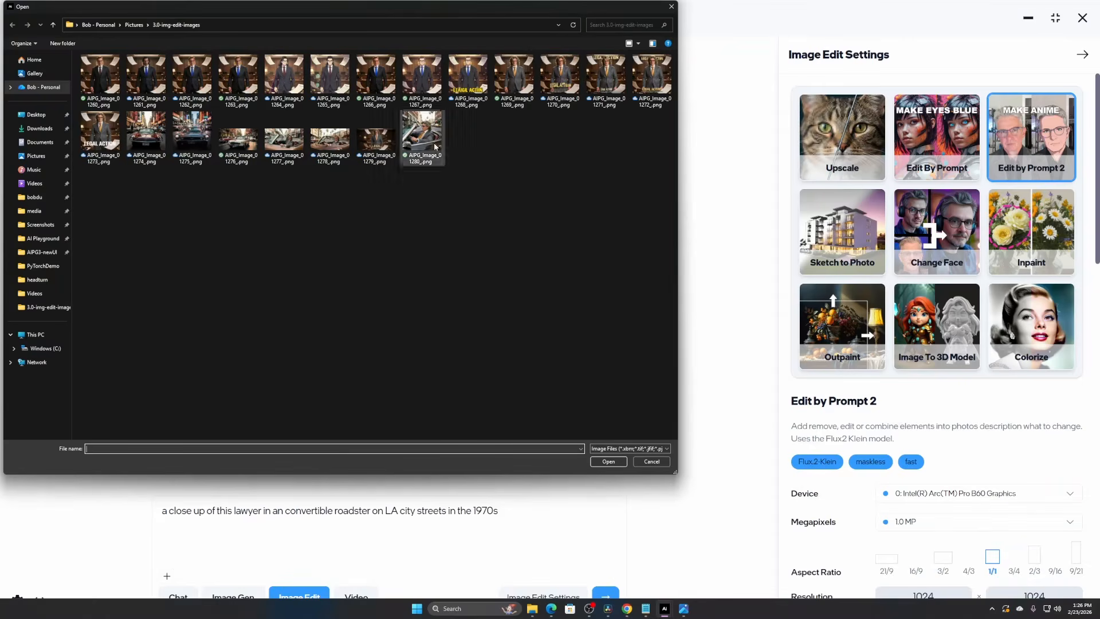
double_click(500, 77)
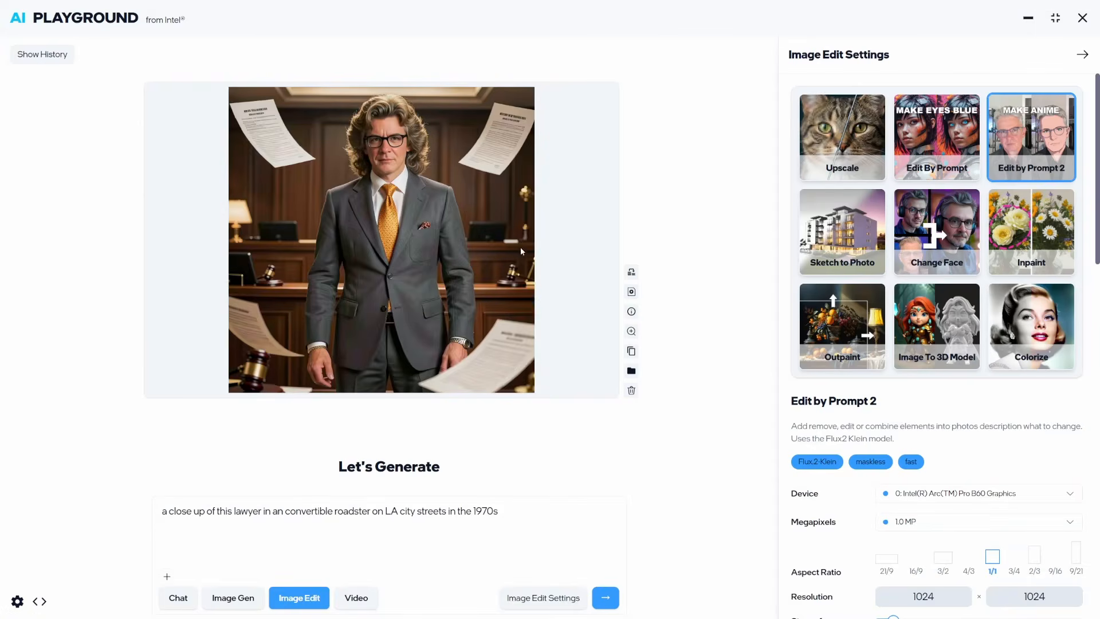
scroll(933, 250, "down", 2)
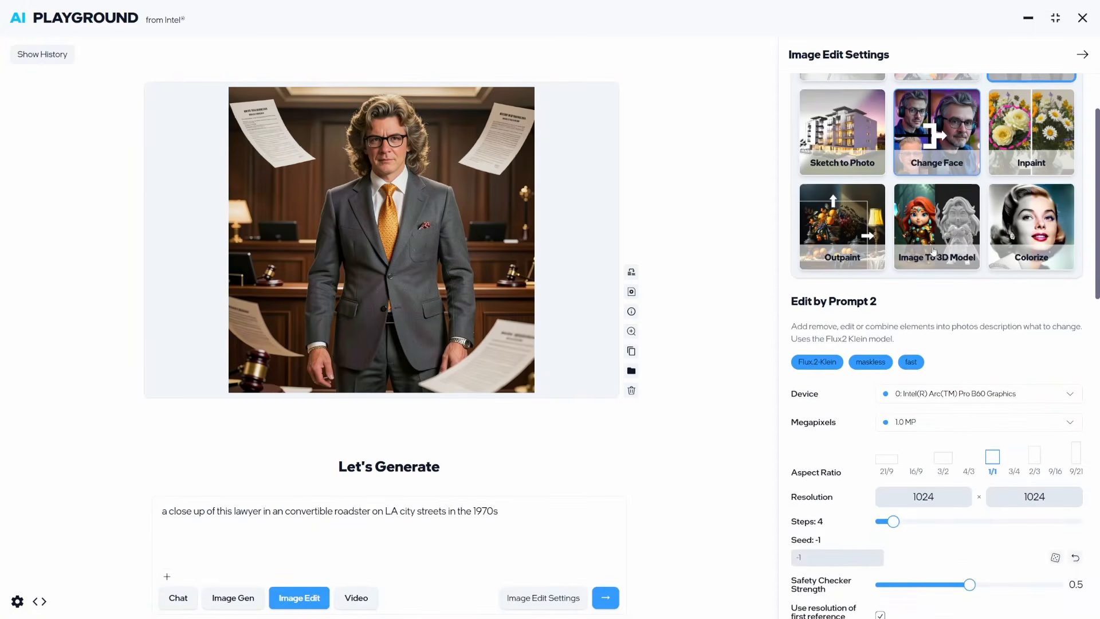
scroll(933, 250, "up", 2)
left_click(831, 245)
scroll(1013, 422, "down", 5)
scroll(1020, 418, "down", 2)
scroll(1003, 410, "up", 6)
left_click(942, 314)
scroll(987, 439, "down", 7)
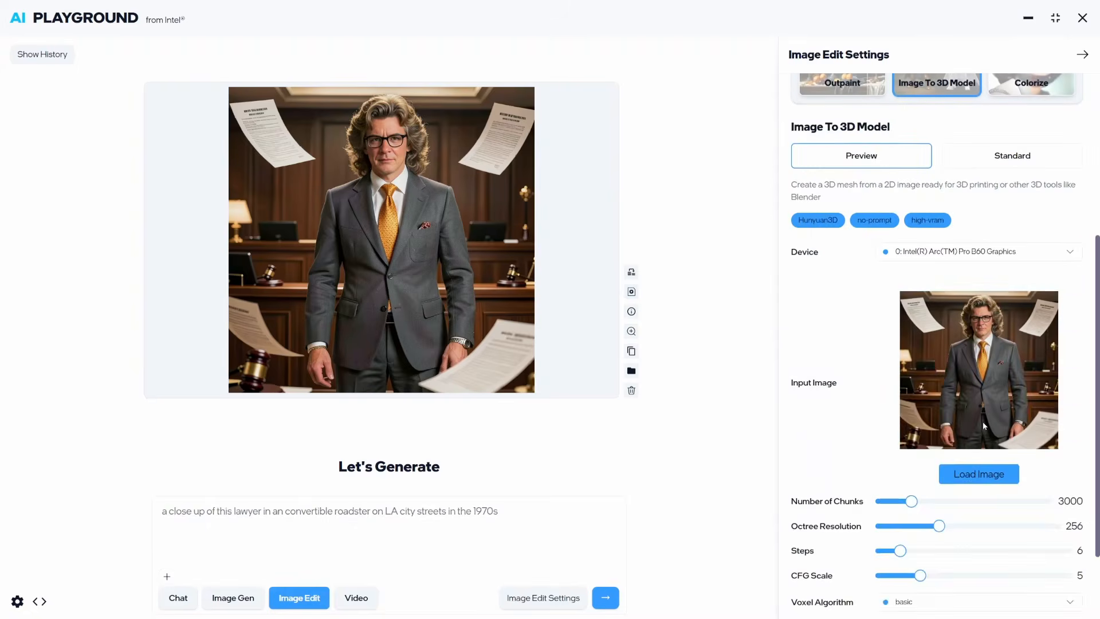
scroll(966, 291, "up", 4)
scroll(966, 291, "up", 3)
left_click(1032, 232)
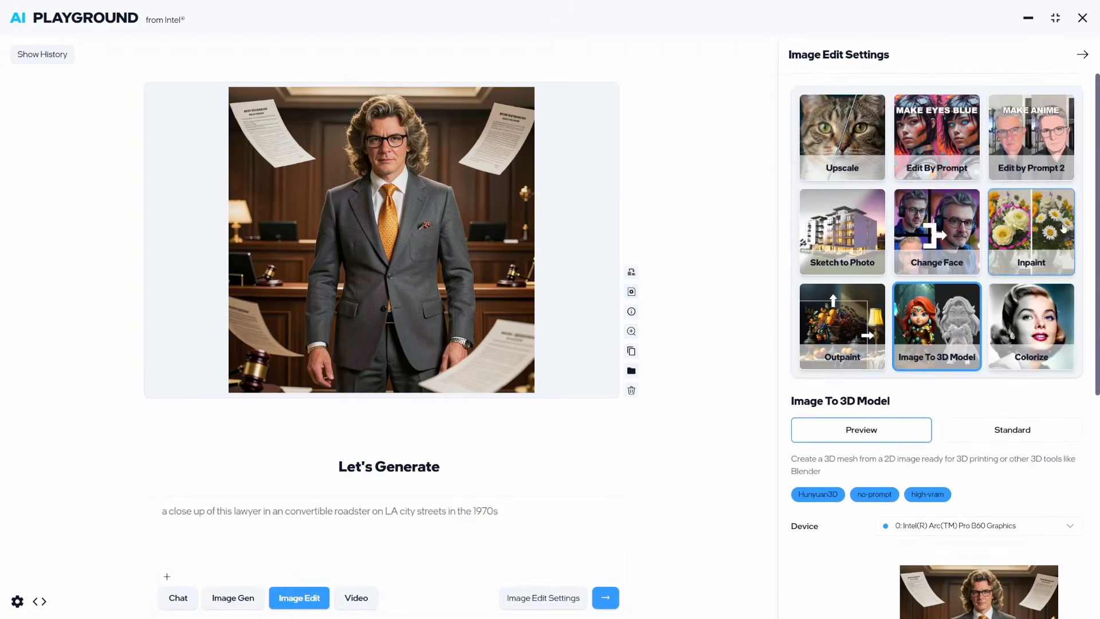
Show the image edit history, select the gray-haired man's reference portrait against the shelves, and inspect it as the Upscale preset's input image
left_click(43, 54)
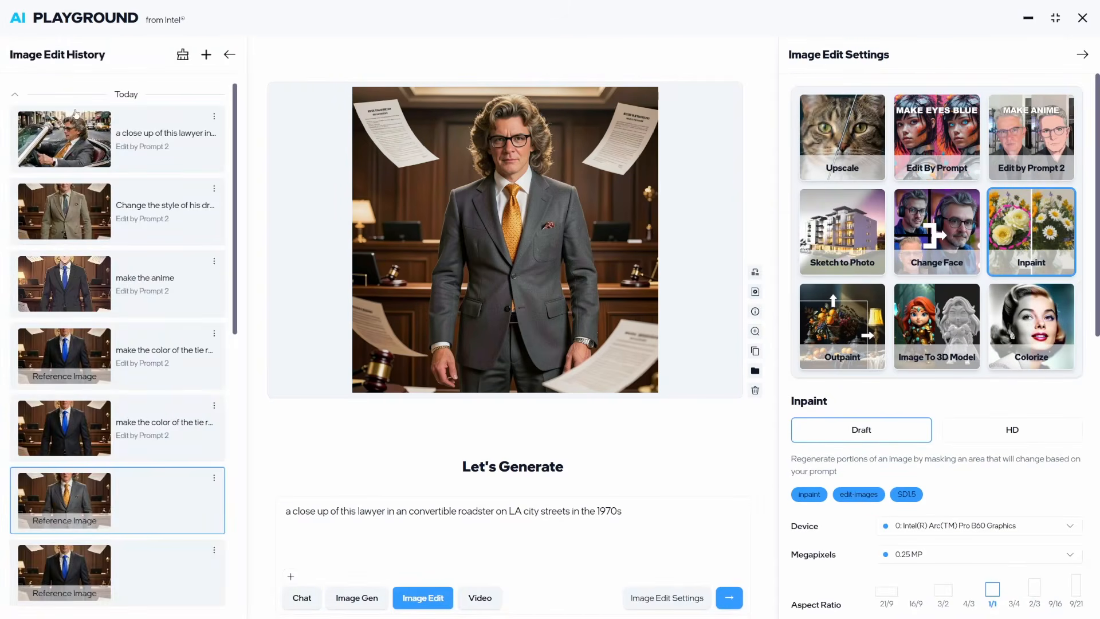
scroll(100, 303, "down", 6)
scroll(96, 298, "down", 2)
left_click(83, 394)
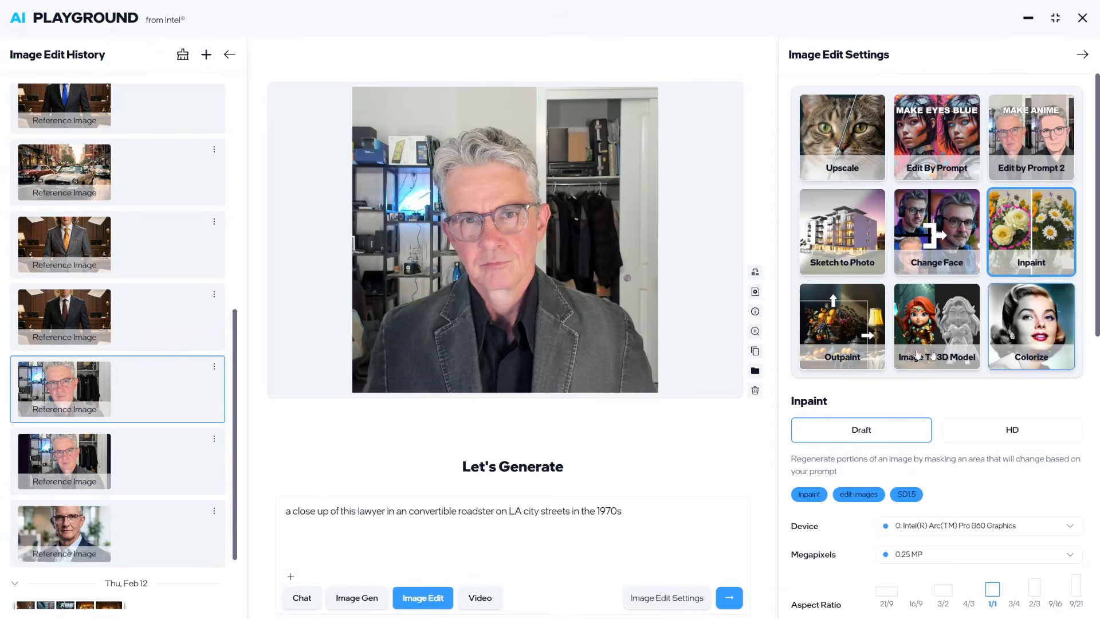
scroll(964, 394, "down", 10)
scroll(940, 373, "up", 10)
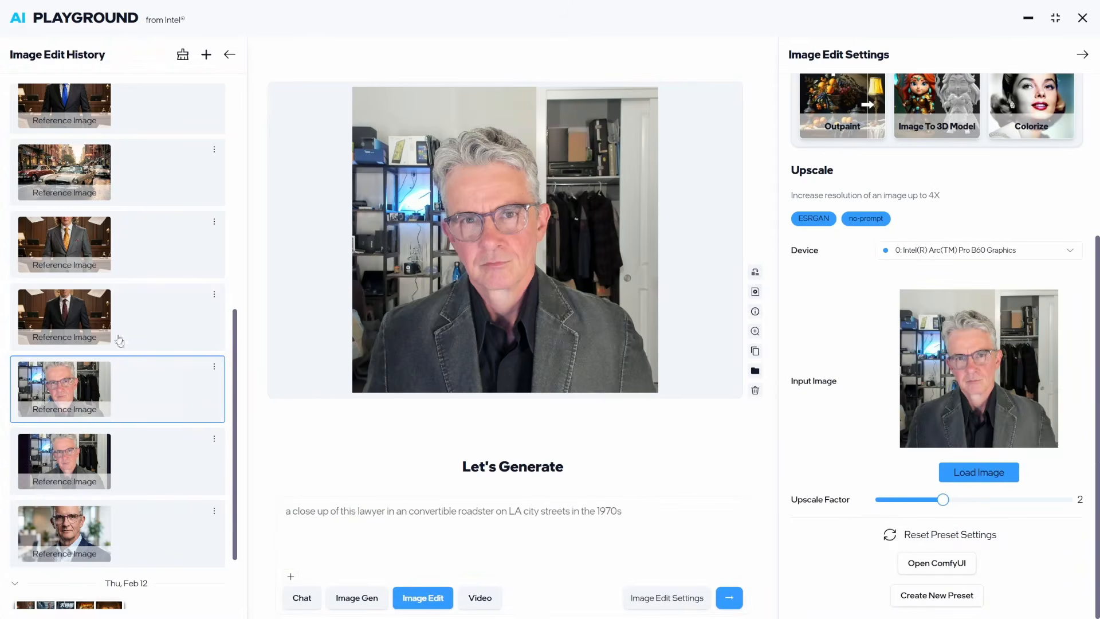
Review the roadster, royal blue tie and anime images from the image edit history
scroll(119, 341, "up", 10)
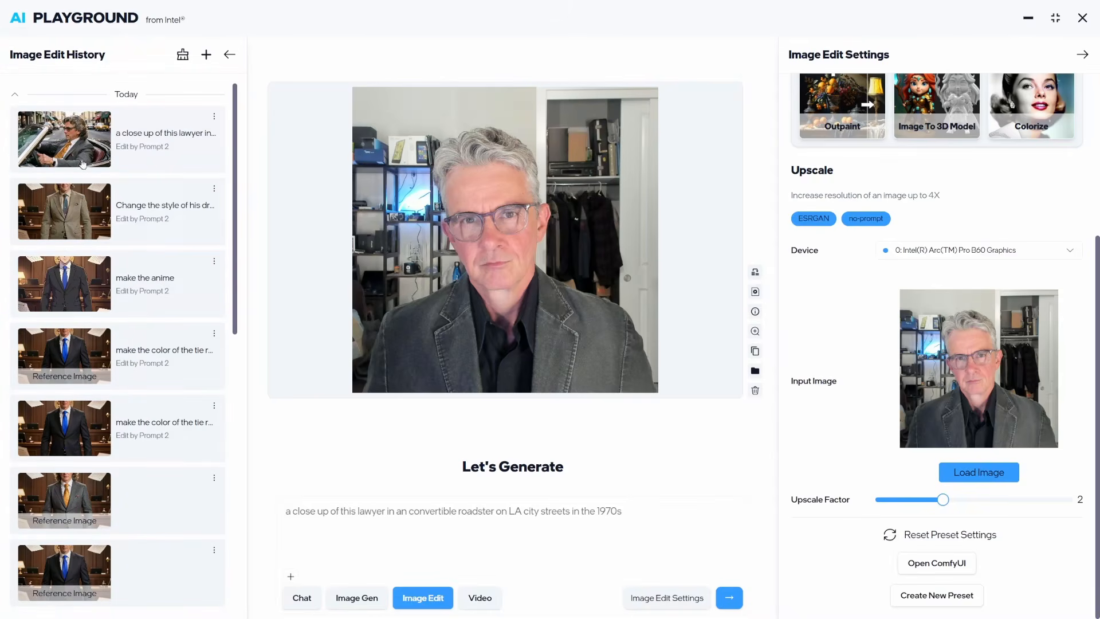
left_click(69, 152)
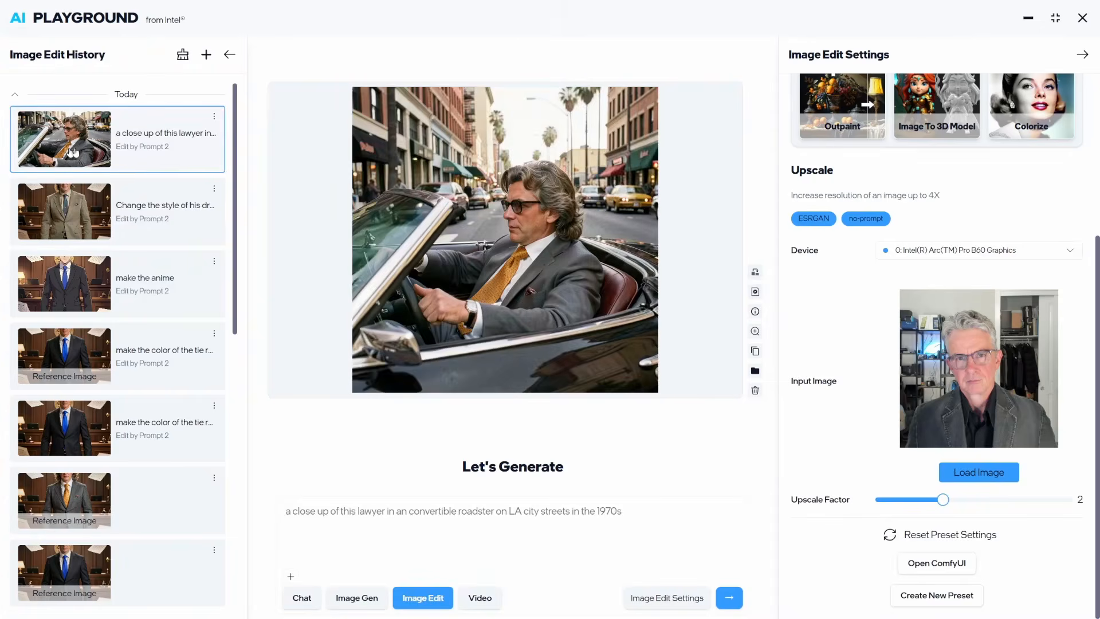
left_click(79, 288)
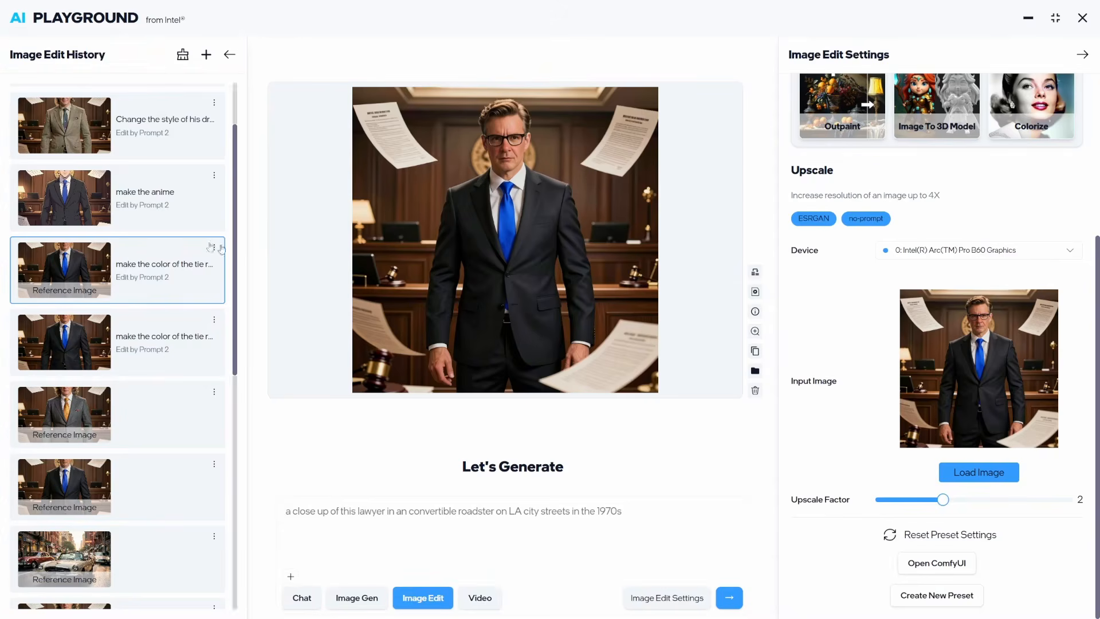
left_click_drag(142, 194, 139, 206)
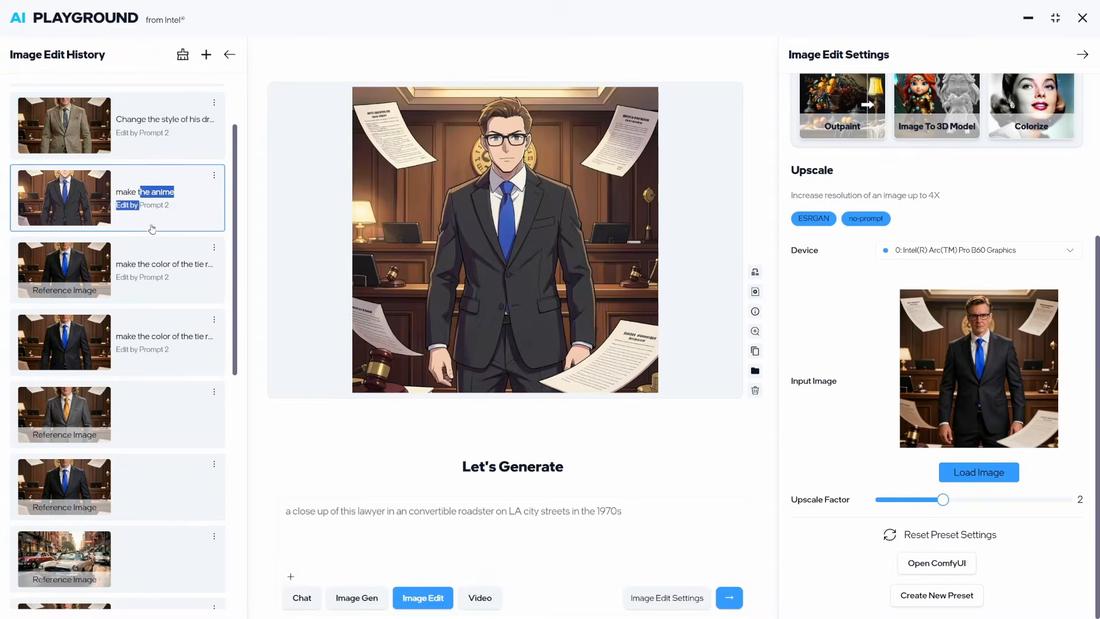